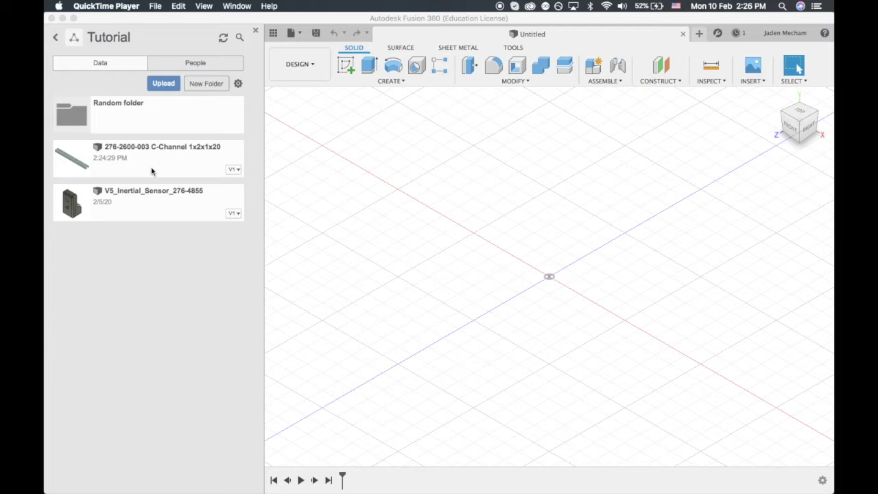
left_click(137, 167)
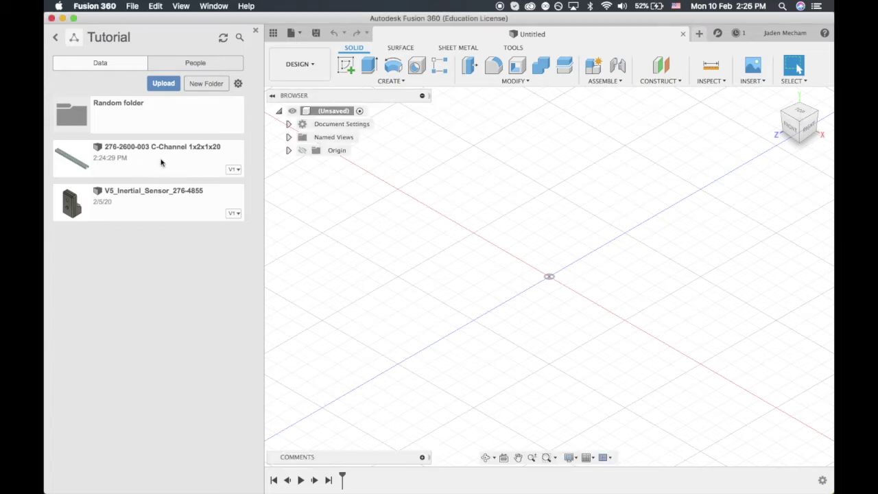
right_click(176, 166)
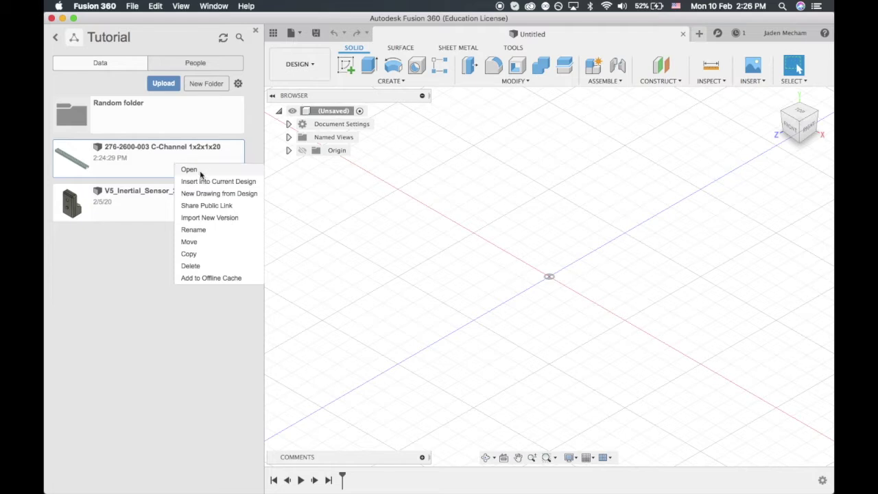
left_click(189, 170)
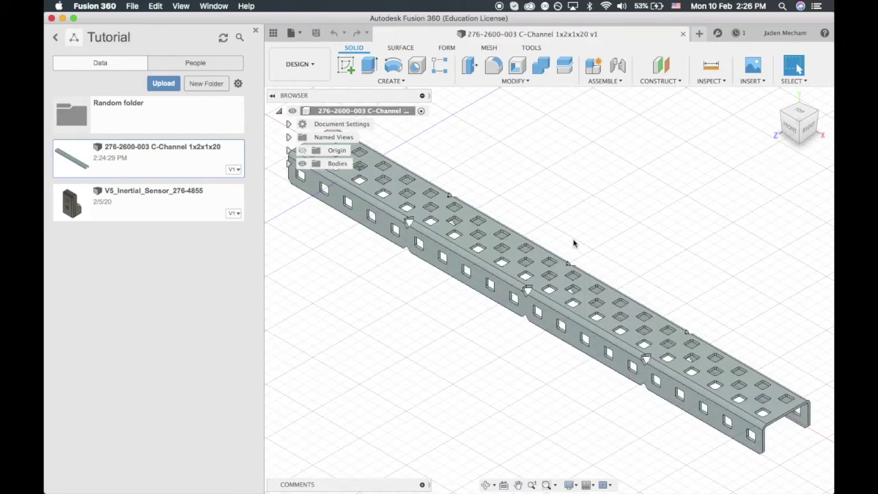
scroll(574, 243, "down", 4)
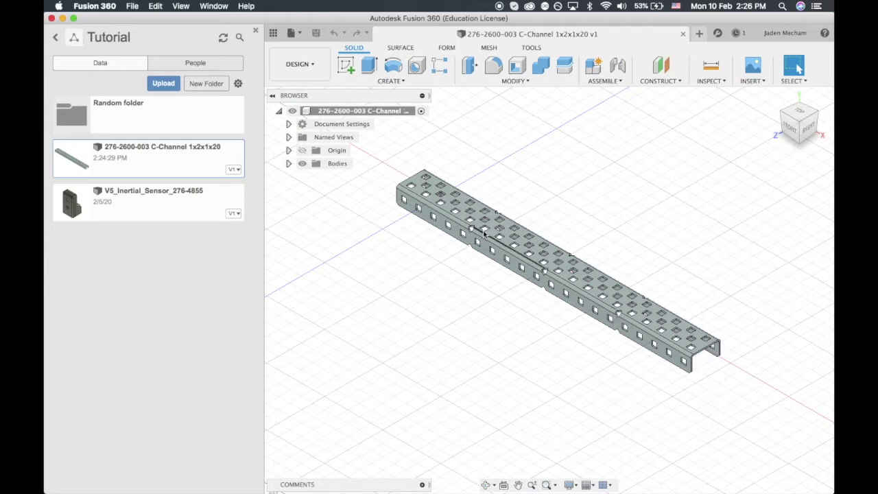
Start a sketch on the C-channel's wide top face.
left_click(346, 67)
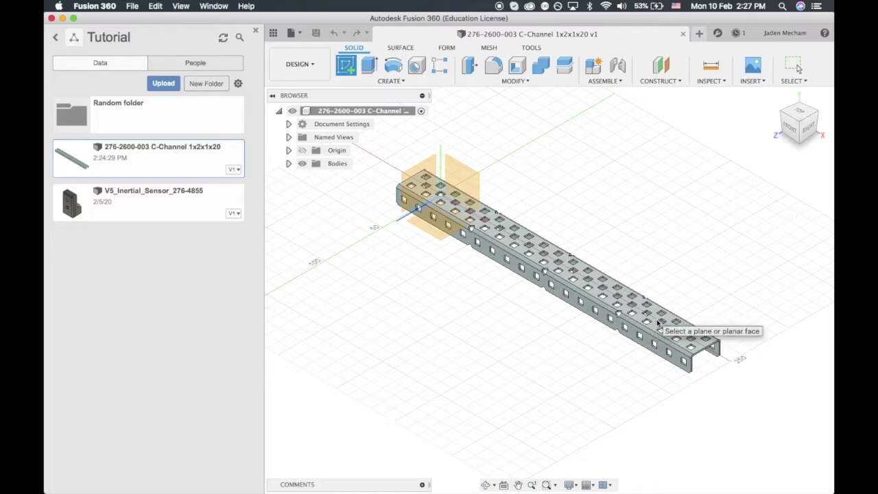
left_click(658, 323)
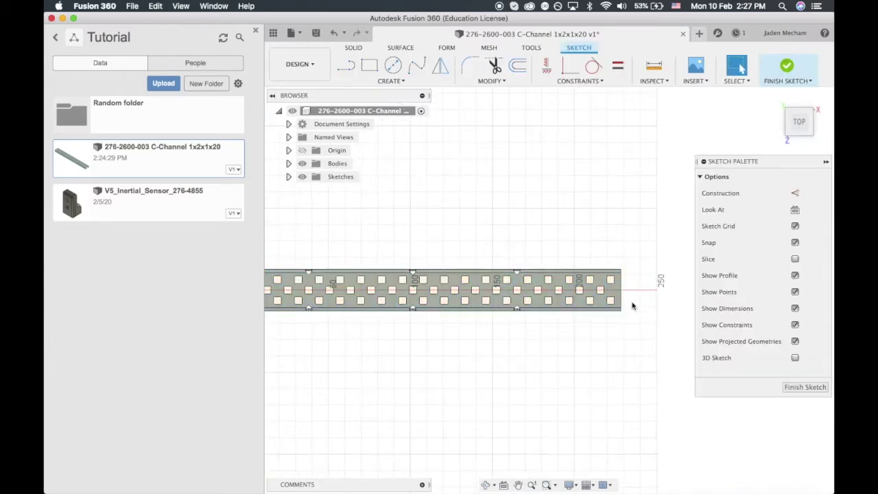
scroll(632, 304, "up", 5)
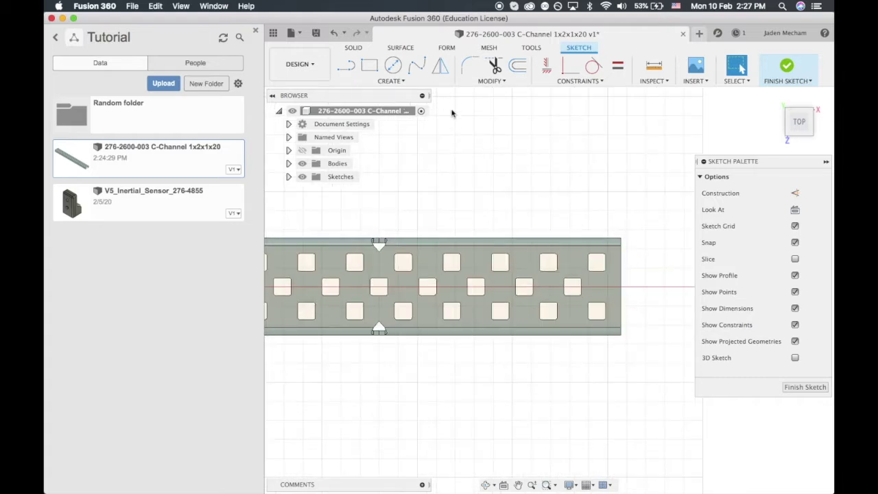
Sketch a center diameter circle of about 7.5 mm around the upper square hole nearest the channel's end.
left_click(391, 81)
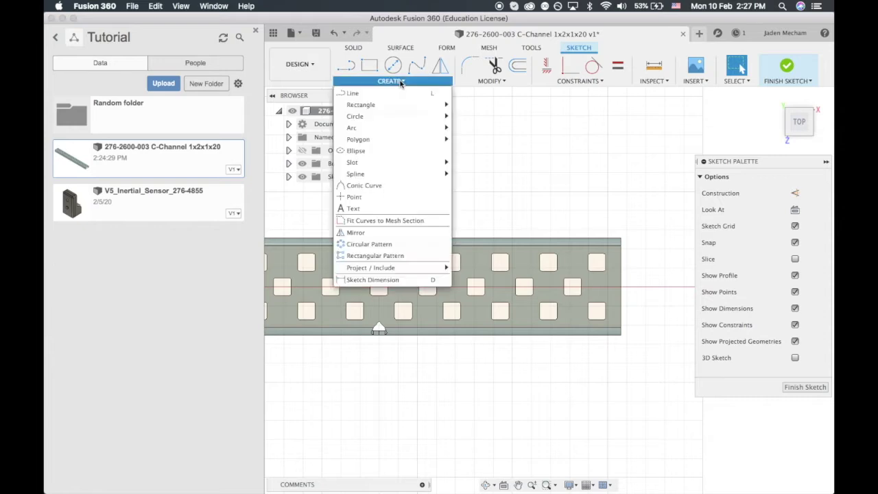
mouse_move(397, 103)
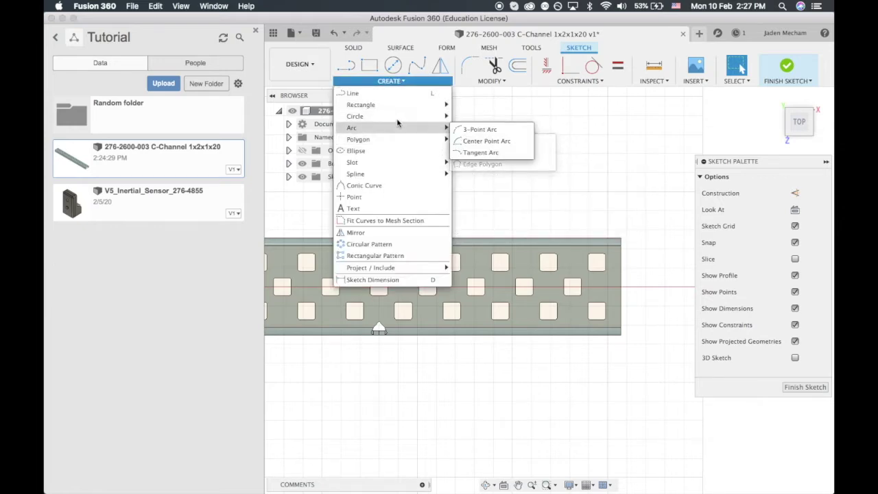
mouse_move(397, 122)
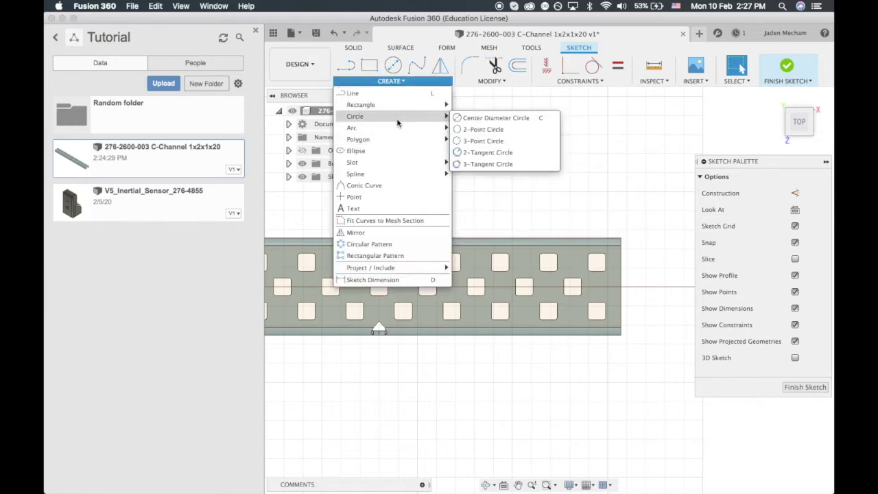
left_click(463, 118)
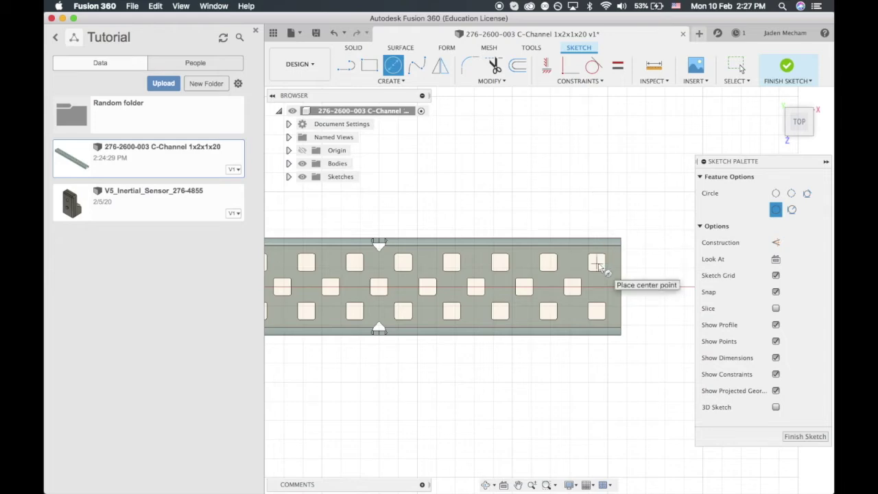
scroll(597, 264, "up", 3)
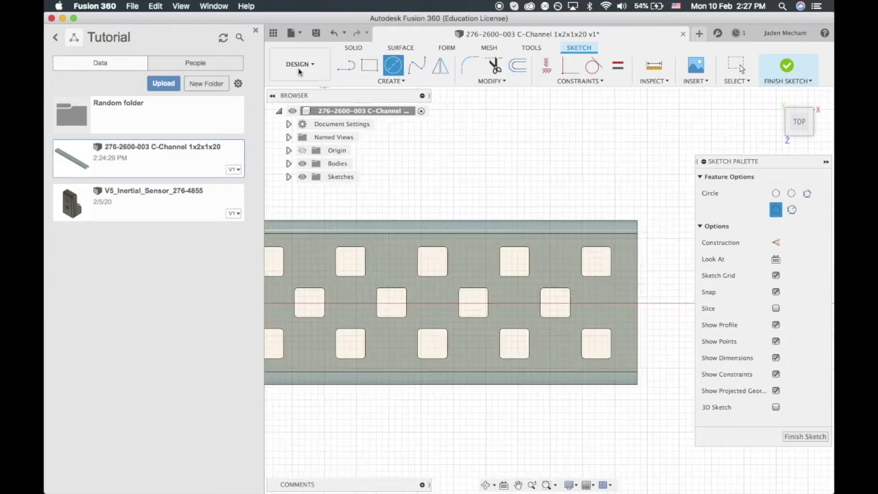
left_click(254, 34)
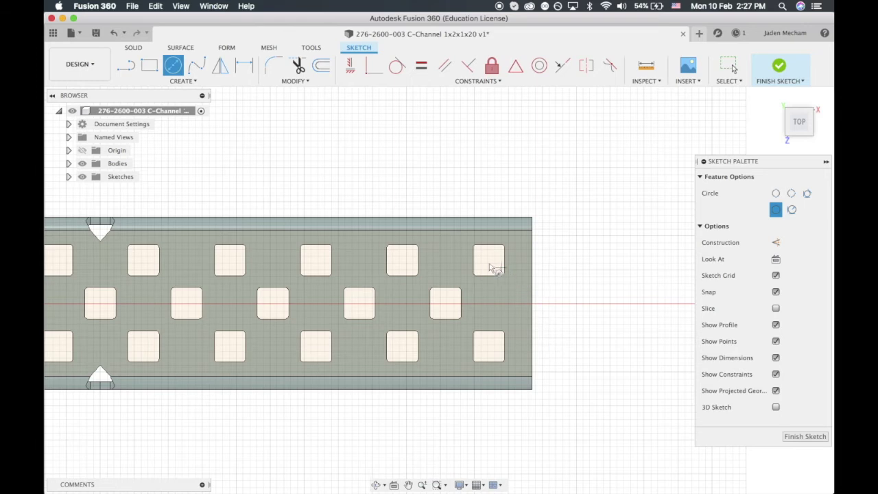
left_click(487, 262)
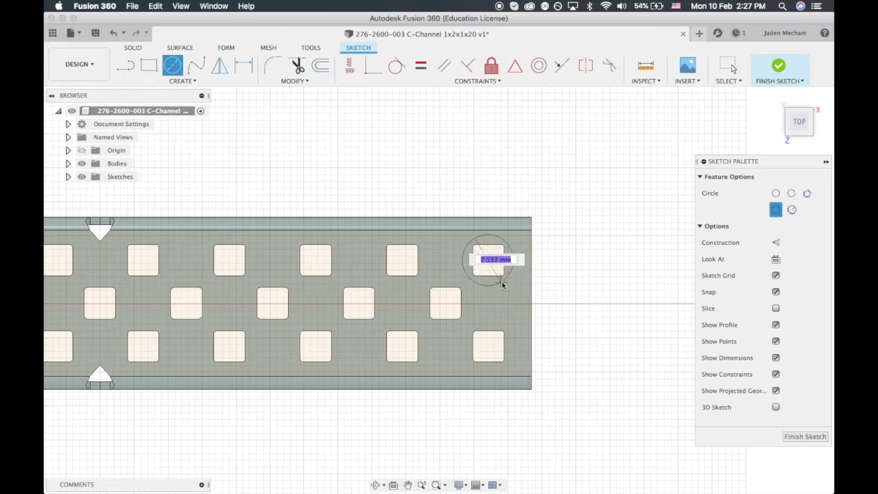
left_click(504, 286)
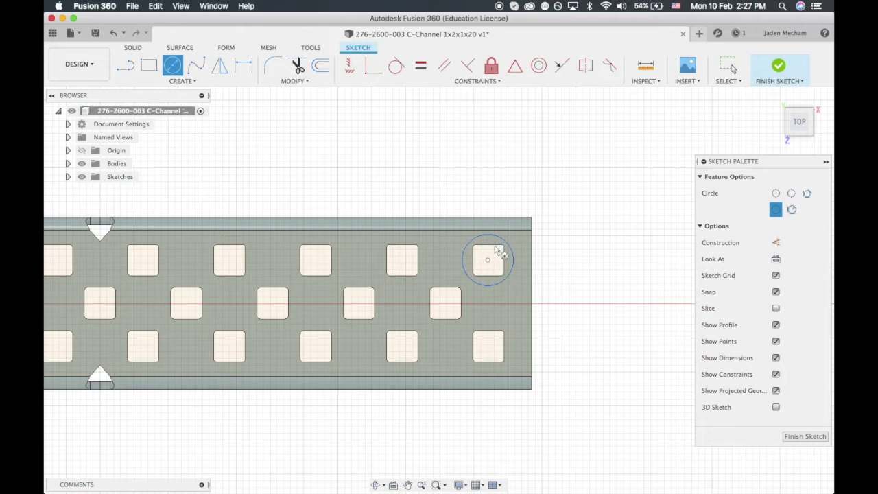
Sketch circles of about 8.9 mm around the end hole of the middle row and about 7.7 mm around that of the lower row.
left_click(446, 302)
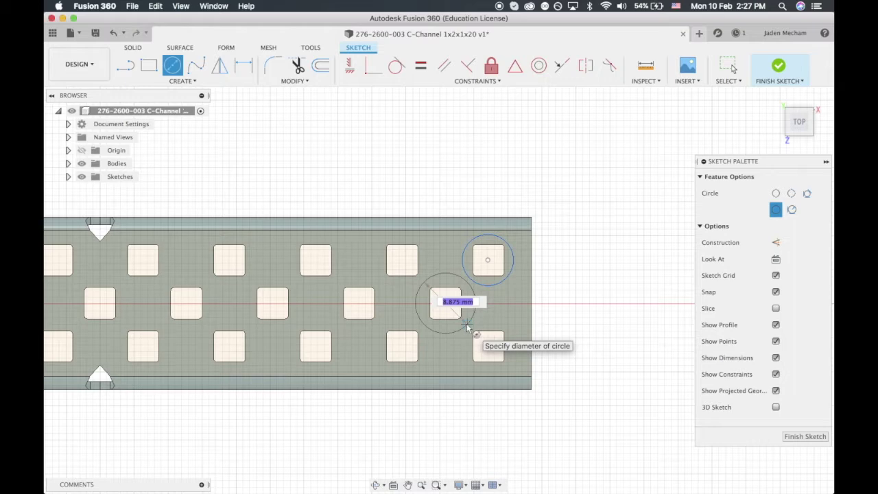
left_click(466, 327)
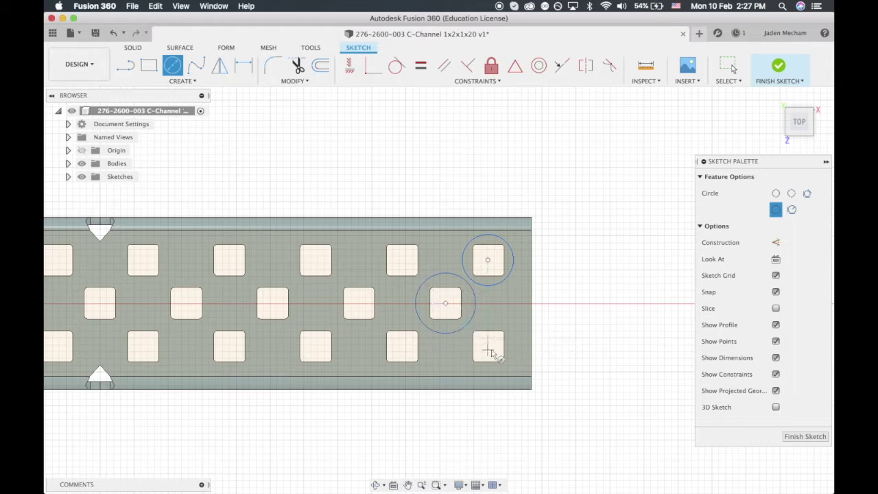
left_click(489, 345)
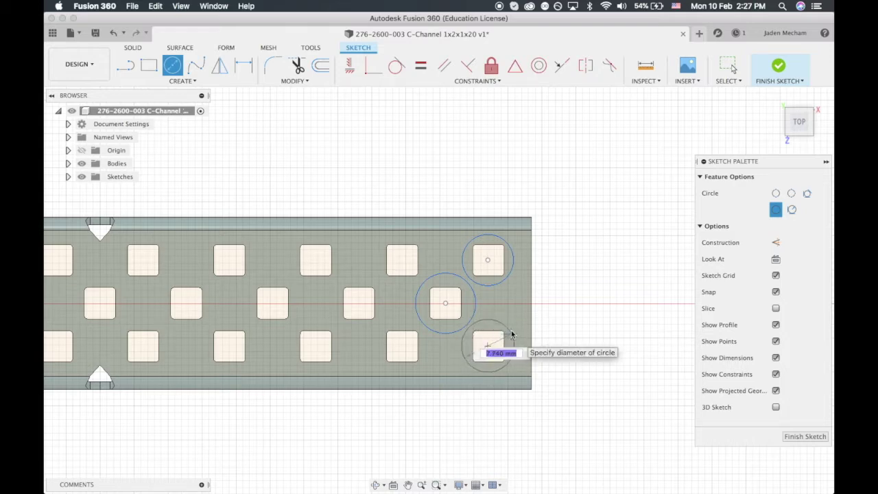
left_click(511, 334)
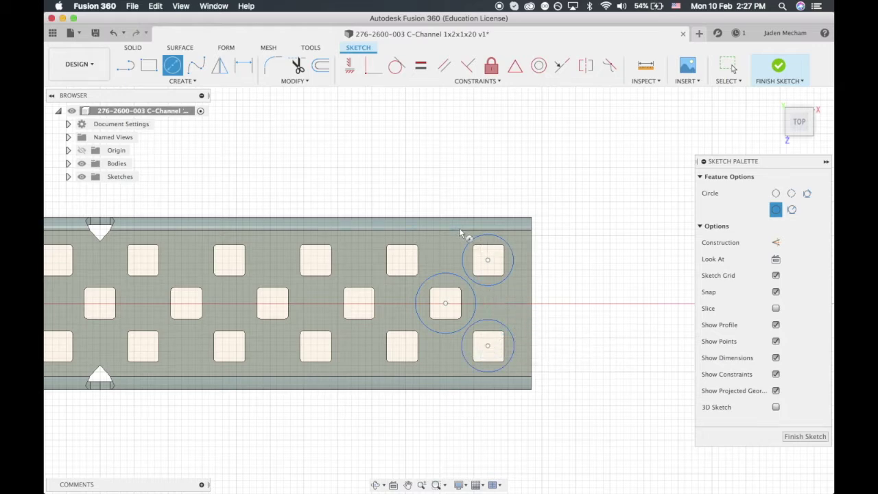
Constrain the upper circle tangent to the top, right and bottom edges of its square hole.
left_click(398, 66)
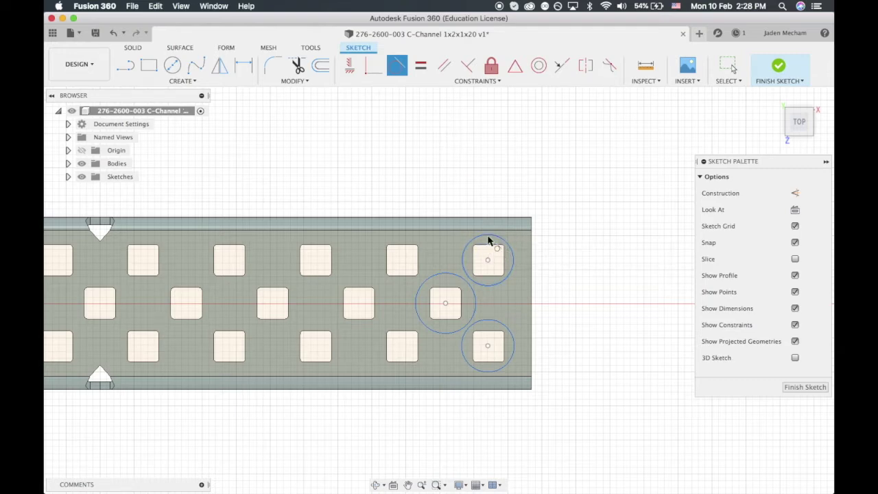
left_click(488, 242)
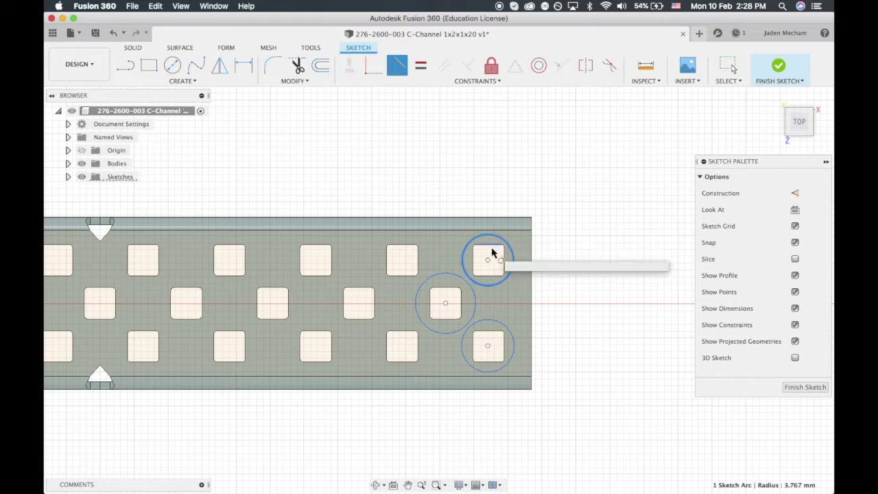
left_click(491, 248)
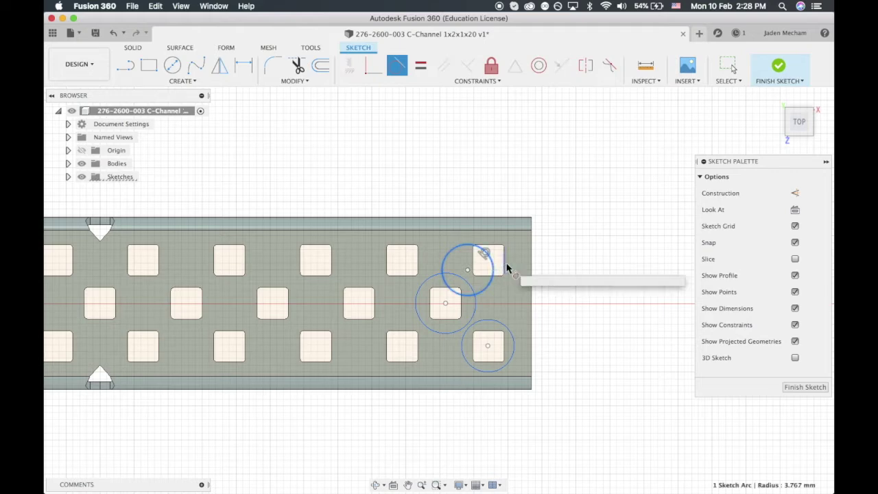
left_click(505, 268)
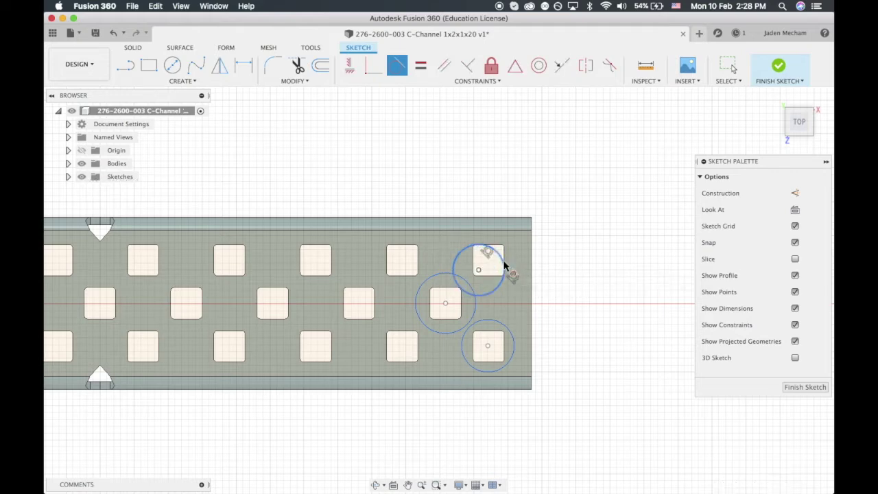
left_click(489, 293)
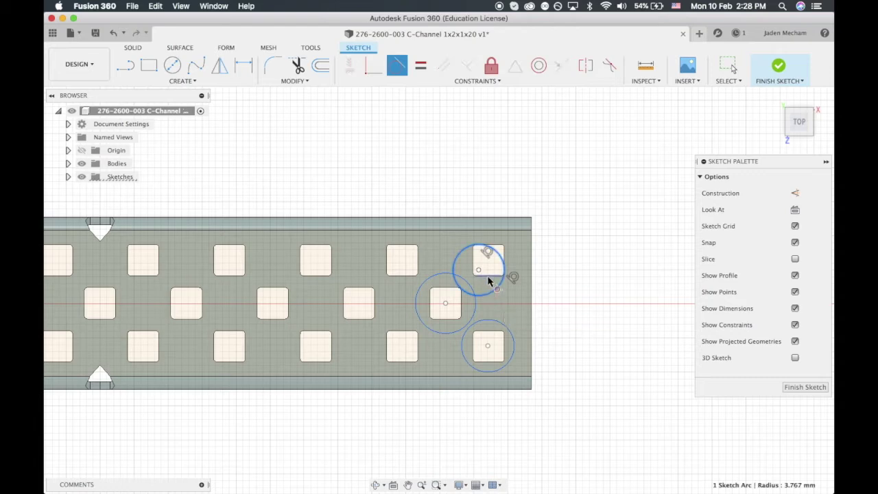
left_click(484, 275)
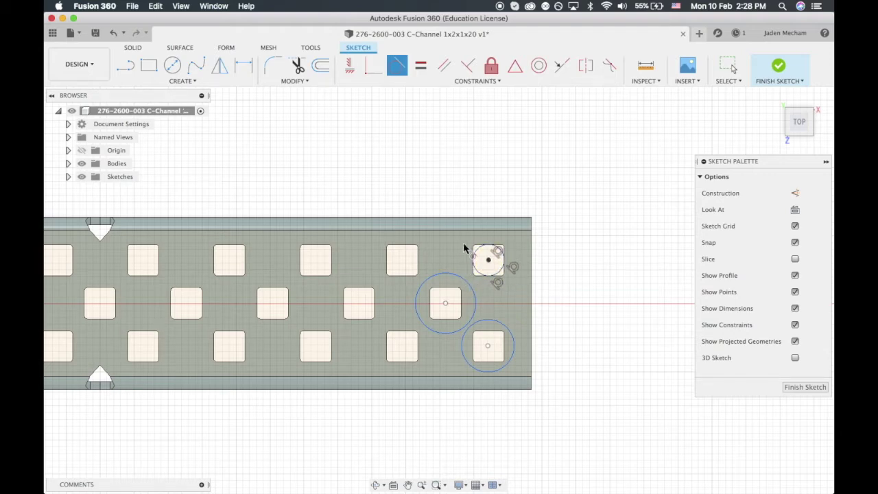
Constrain the middle circle tangent to the top, right and bottom edges of its square hole.
left_click(446, 276)
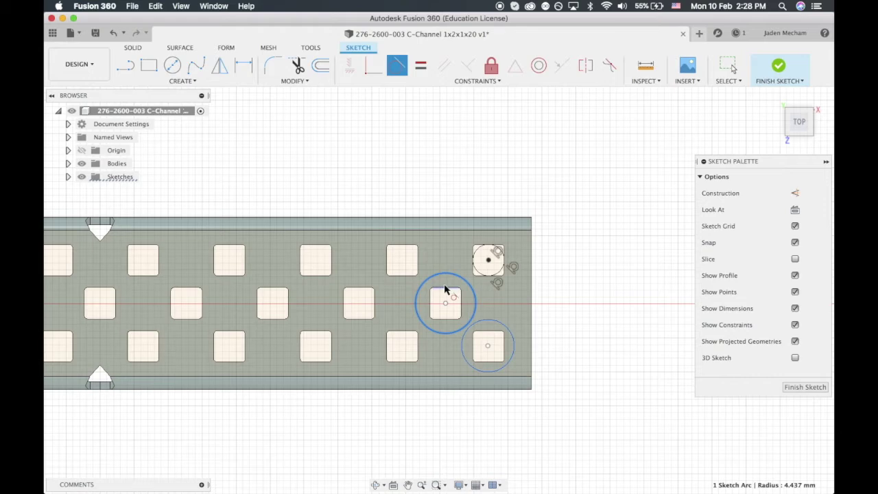
left_click_drag(443, 297, 458, 324)
left_click(454, 329)
left_click(449, 319)
Constrain the lower circle tangent to the top, right and bottom edges of its square hole.
left_click(489, 323)
left_click(490, 332)
left_click(492, 349)
left_click(503, 351)
left_click(498, 365)
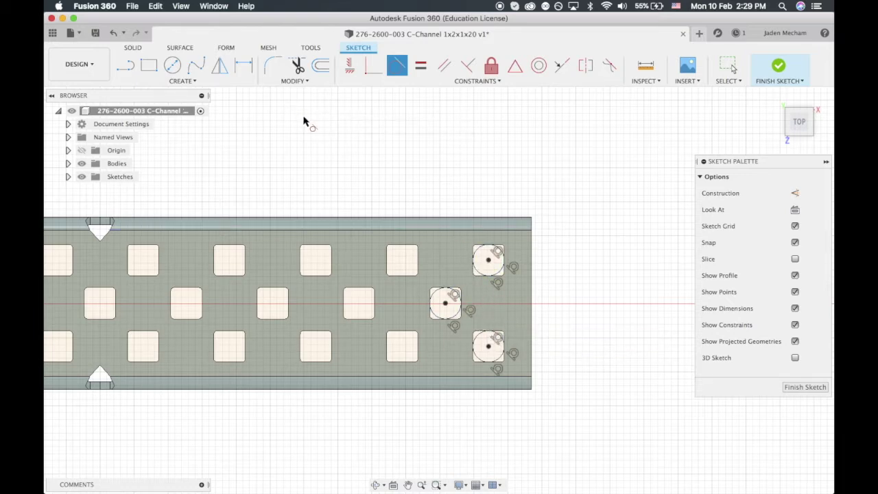
Place sketch points at the centers of the three circles.
left_click(183, 81)
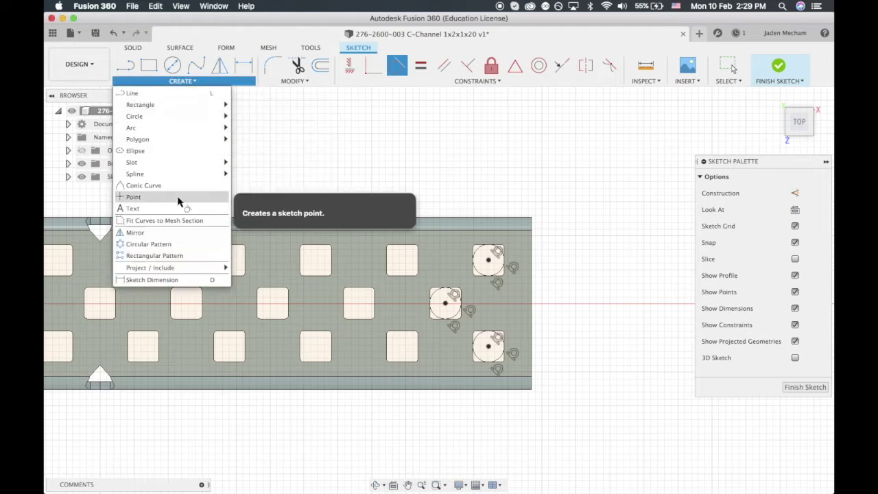
left_click(179, 197)
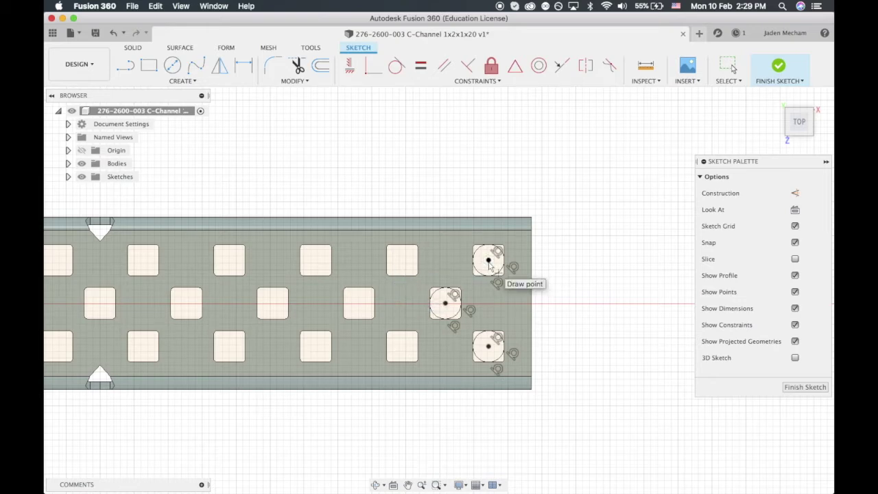
left_click(446, 304)
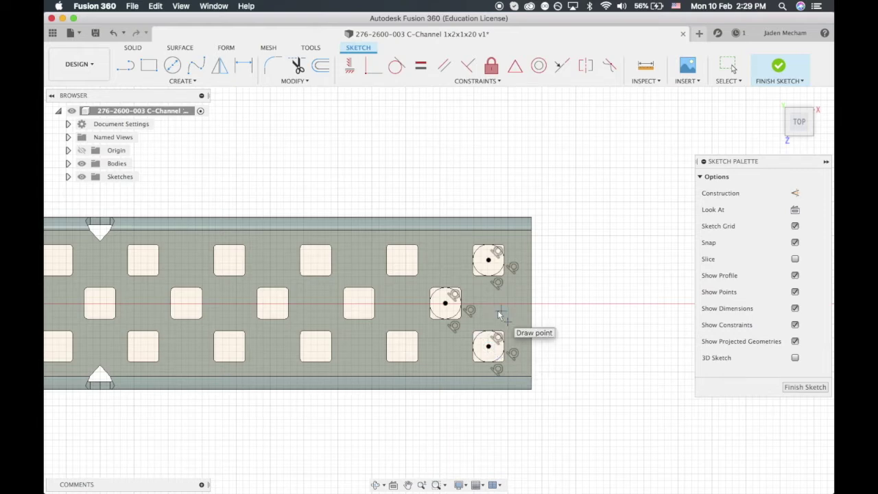
key("Escape")
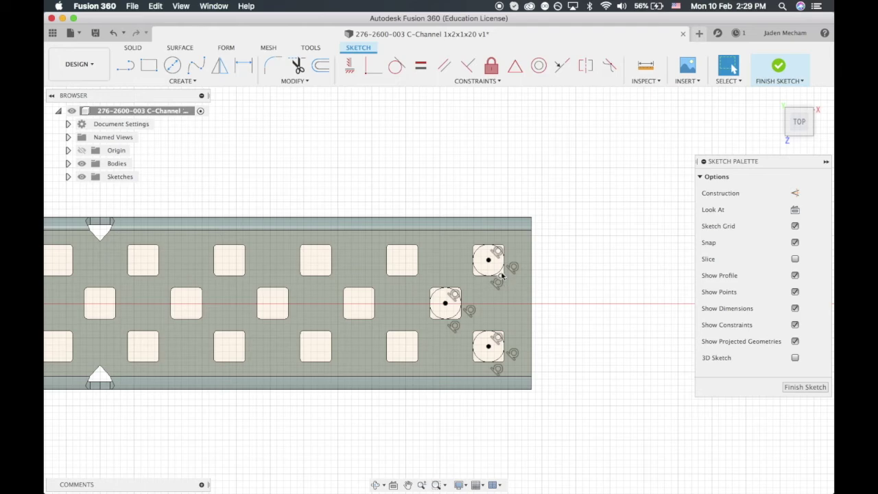
Delete the three tangent circles, keeping only their center points in the square holes.
scroll(502, 273, "up", 3)
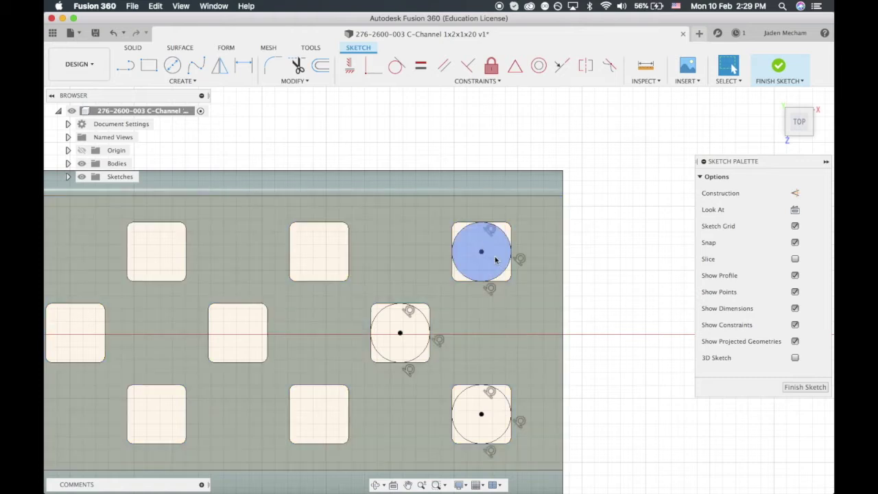
left_click(463, 234)
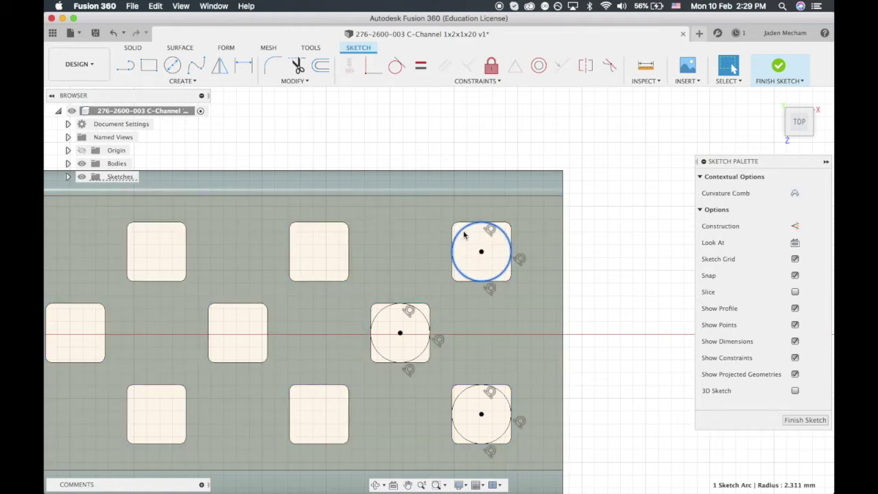
key("Delete")
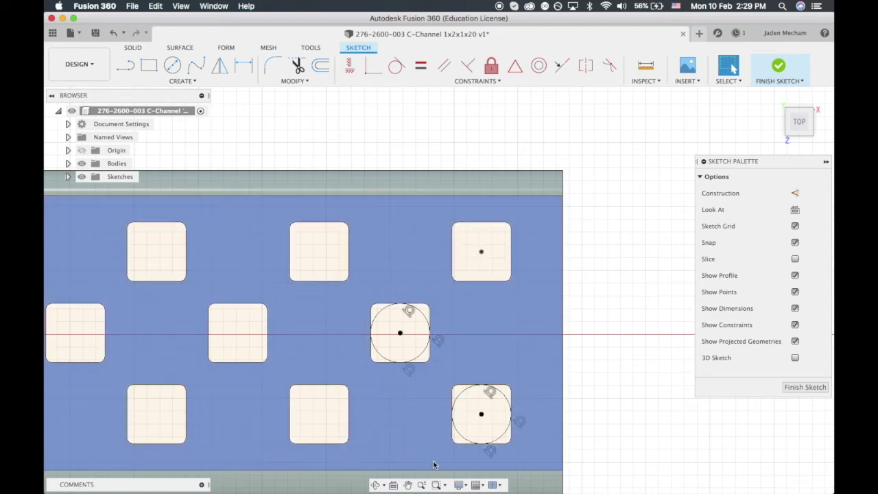
left_click(420, 316)
key("Delete")
left_click(509, 401)
key("Delete")
scroll(526, 375, "down", 5)
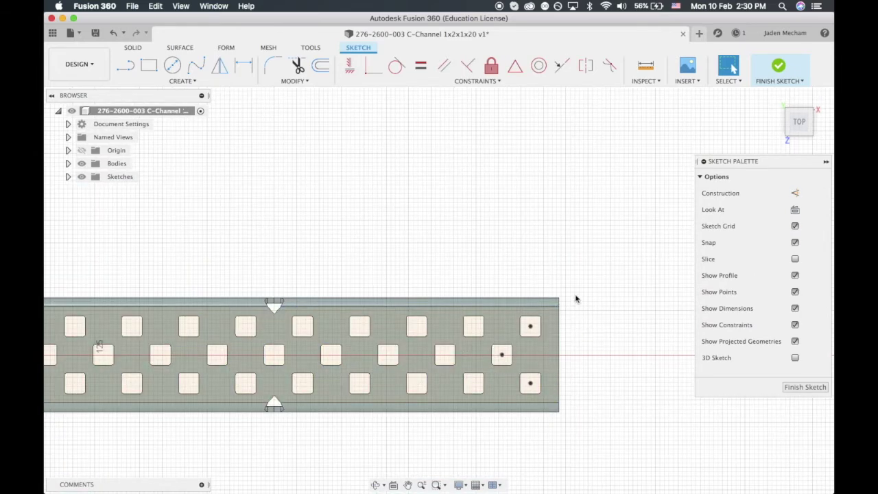
Measure the distance between the upper and lower center points near the channel's end.
left_click(645, 67)
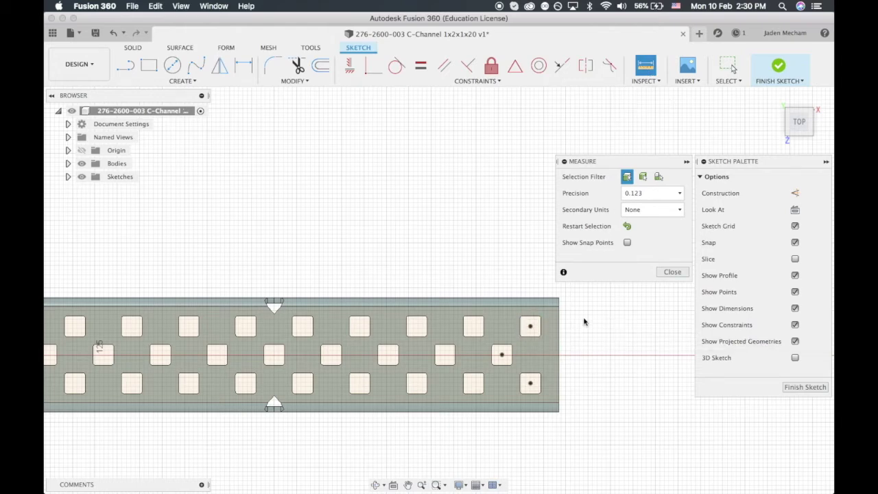
left_click(530, 327)
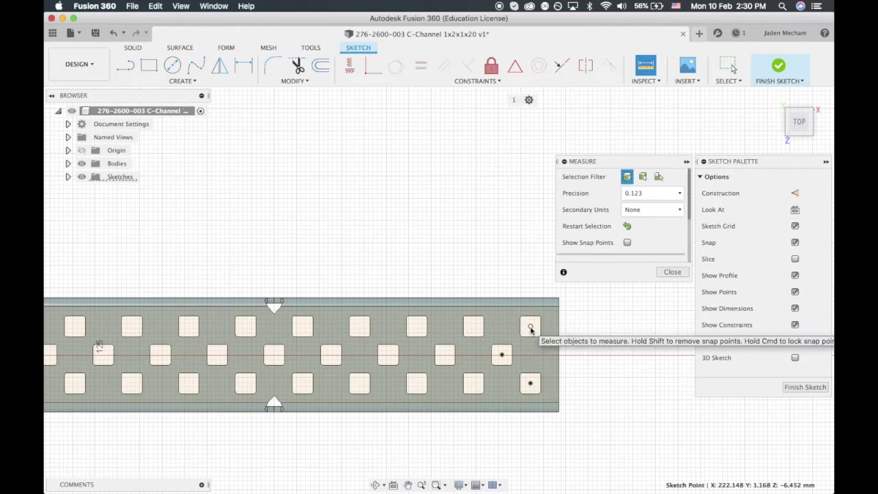
left_click(530, 384)
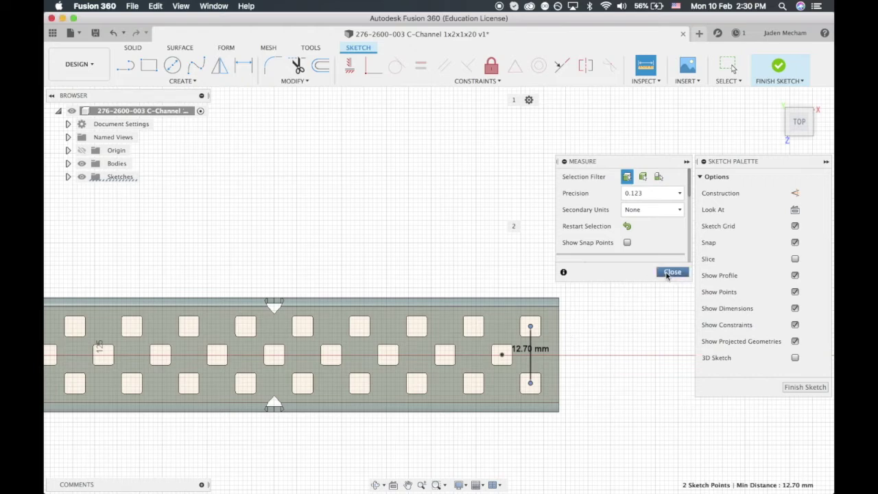
left_click(669, 272)
Set up a rectangular pattern of the three center points along the channel, with an extent distance of 12.7*19 mm.
scroll(531, 328, "up", 2)
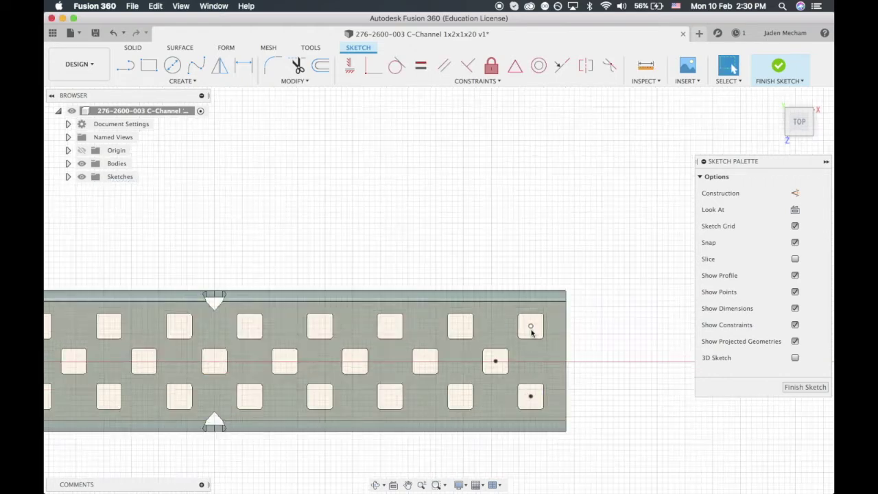
scroll(535, 394, "up", 1)
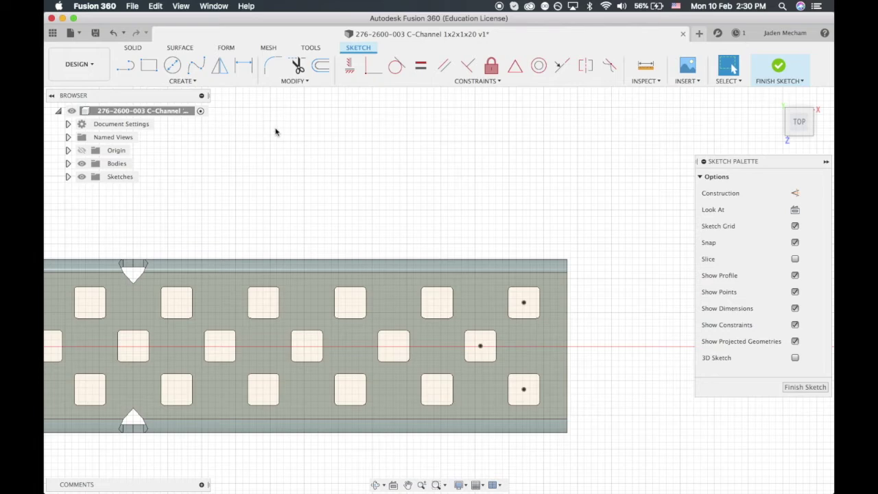
left_click(198, 86)
mouse_move(195, 106)
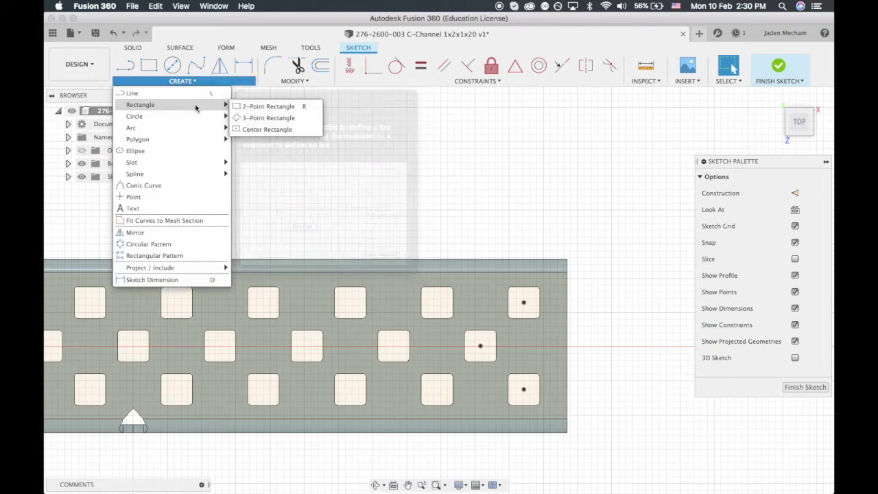
left_click(196, 256)
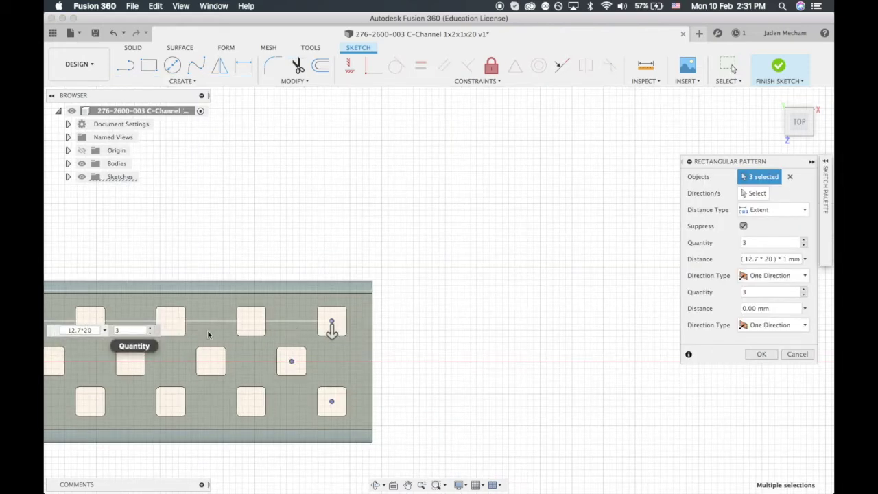
left_click_drag(92, 330, 49, 330)
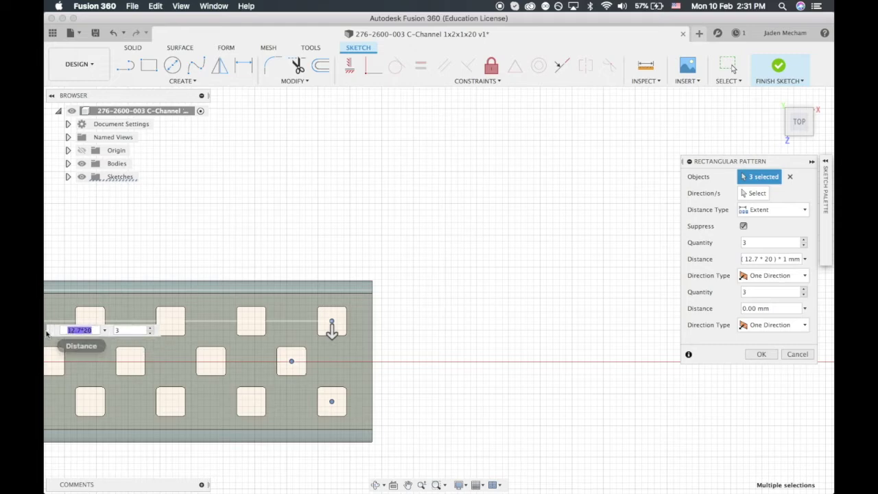
key("BackSpace")
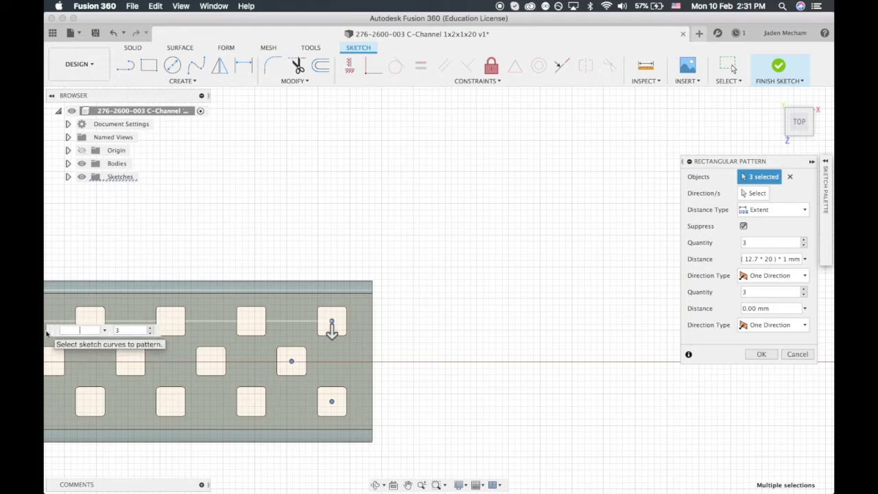
type("12.7")
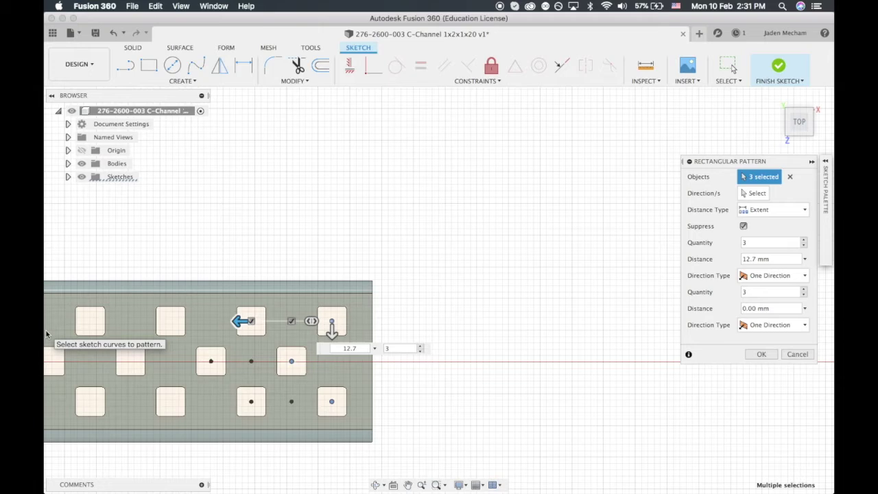
scroll(350, 341, "up", 1)
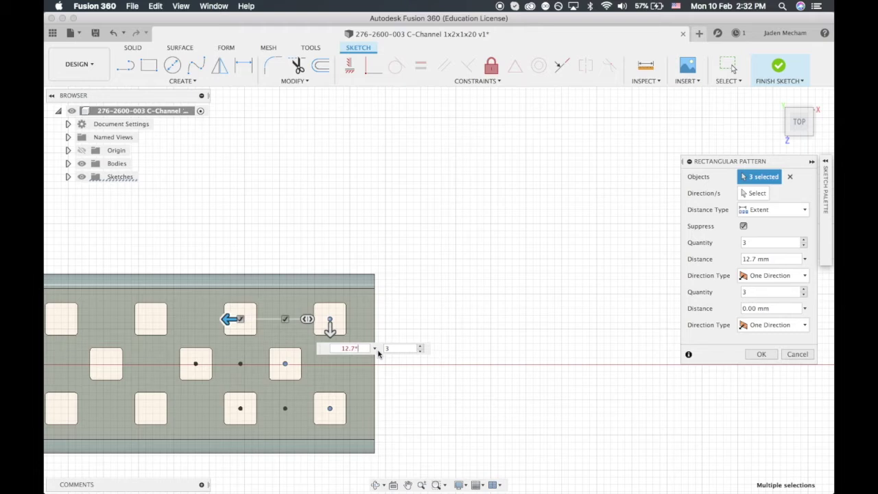
type("19")
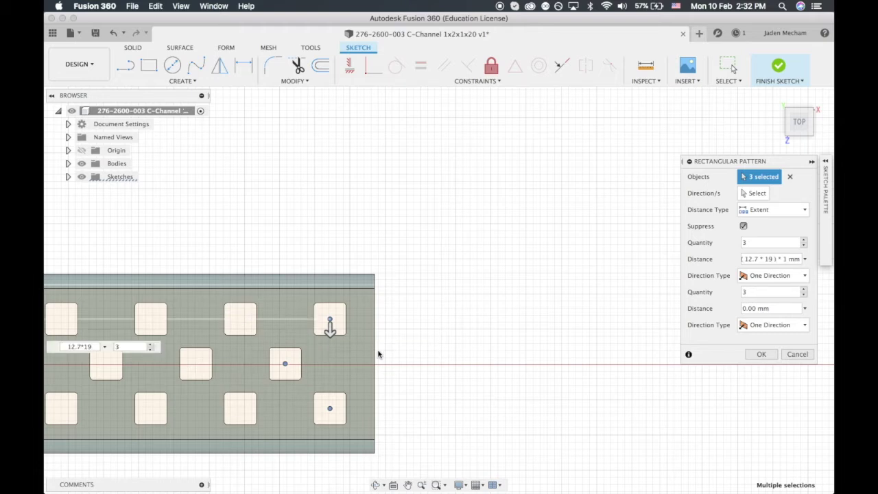
Set the pattern quantity along the channel to 20, check the point alignment over the full length, and apply the pattern.
left_click(127, 347)
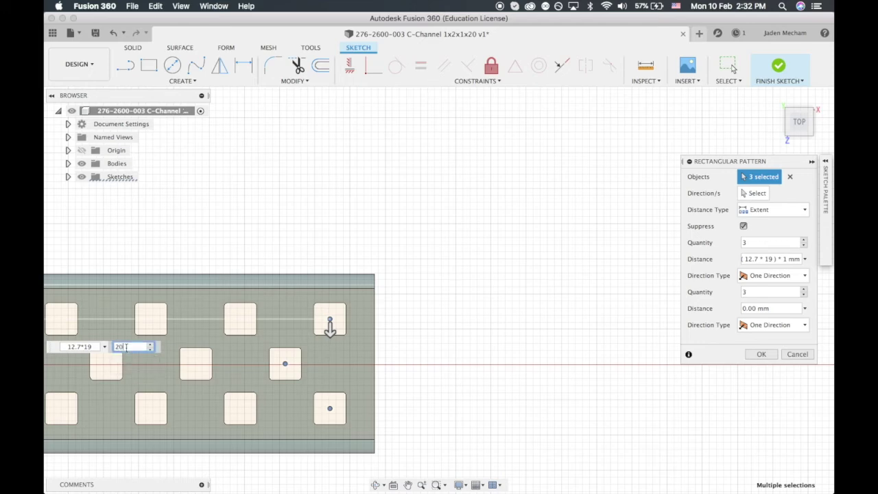
scroll(298, 323, "down", 5)
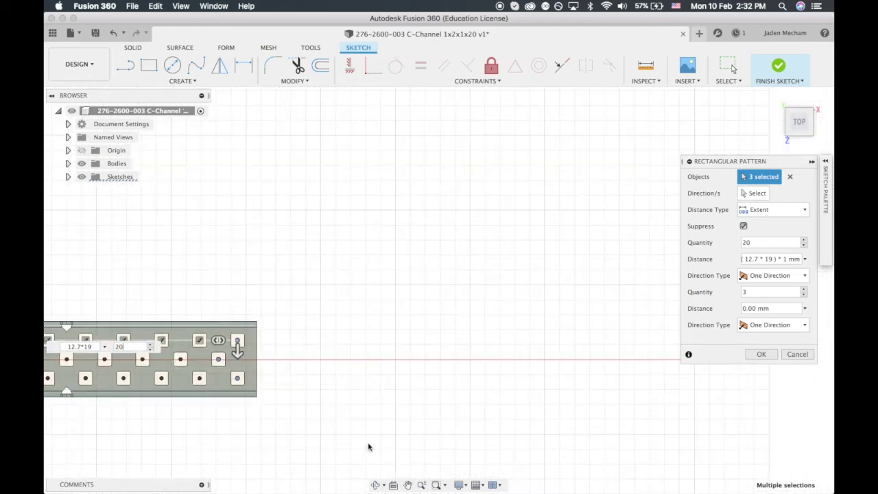
left_click(407, 485)
left_click_drag(263, 439, 696, 374)
mouse_move(372, 396)
left_mouse_down()
mouse_move(510, 388)
mouse_move(221, 406)
left_mouse_up()
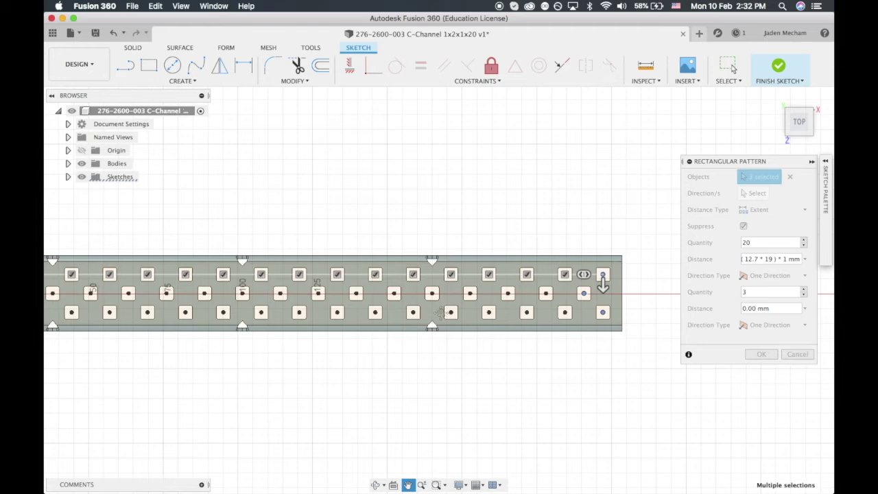
left_click_drag(320, 405, 421, 395)
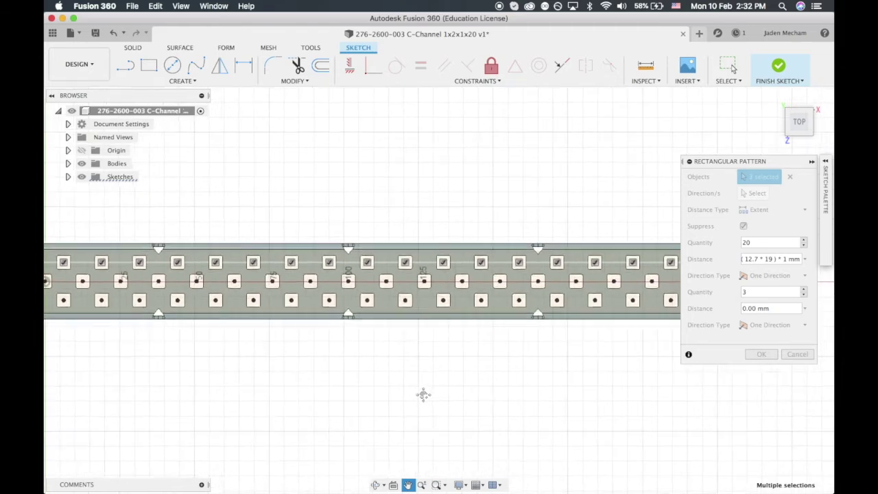
scroll(427, 379, "down", 5)
left_click_drag(458, 409, 443, 408)
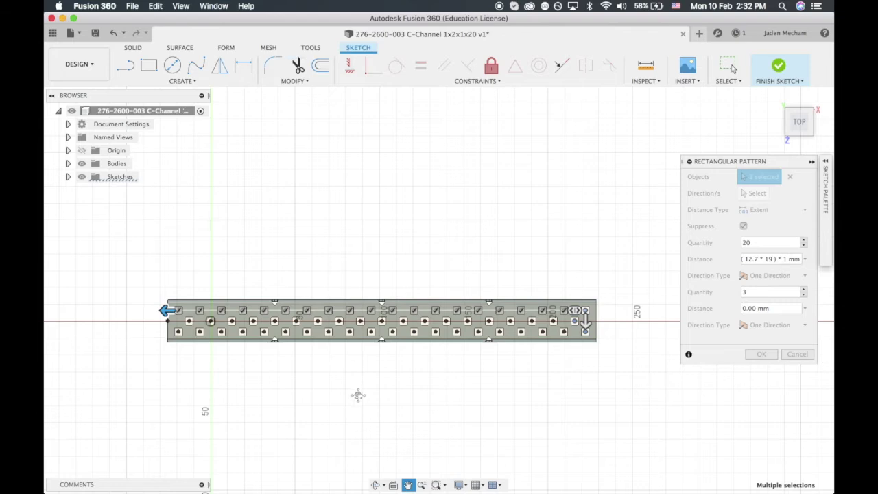
key("Escape")
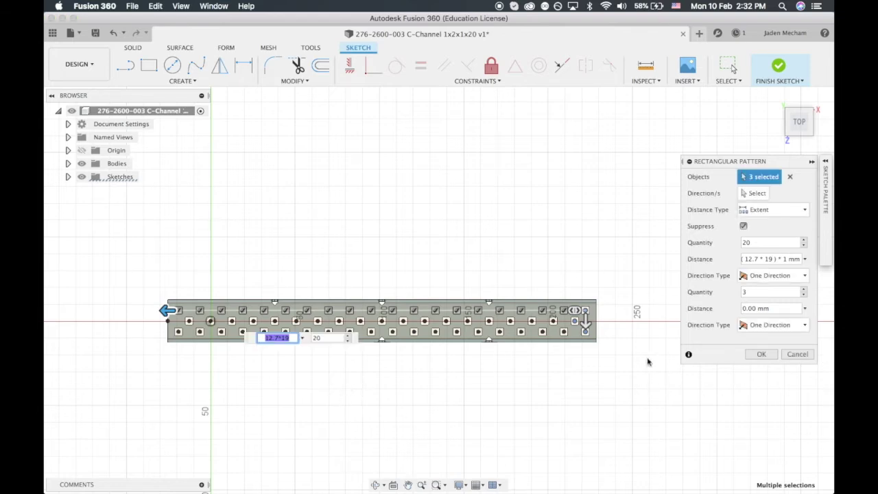
left_click(761, 354)
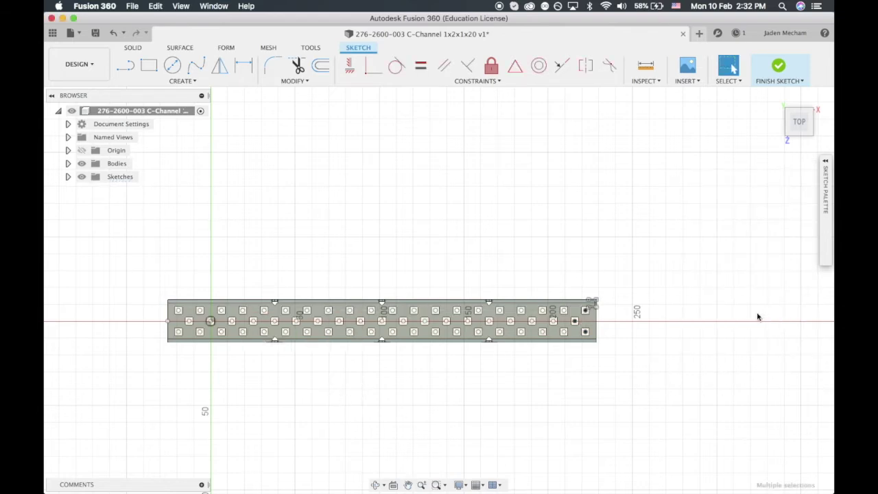
Finish the sketch and save the C-channel with the version description "User Saved".
left_click(782, 71)
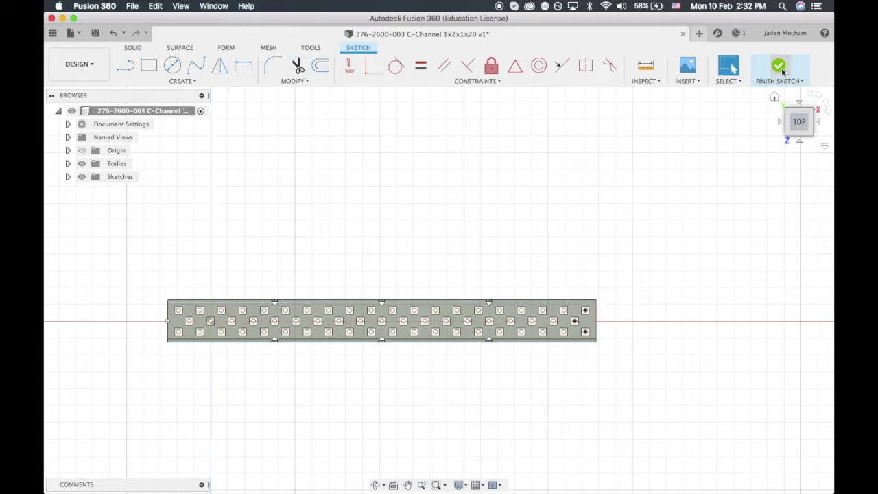
left_click(802, 137)
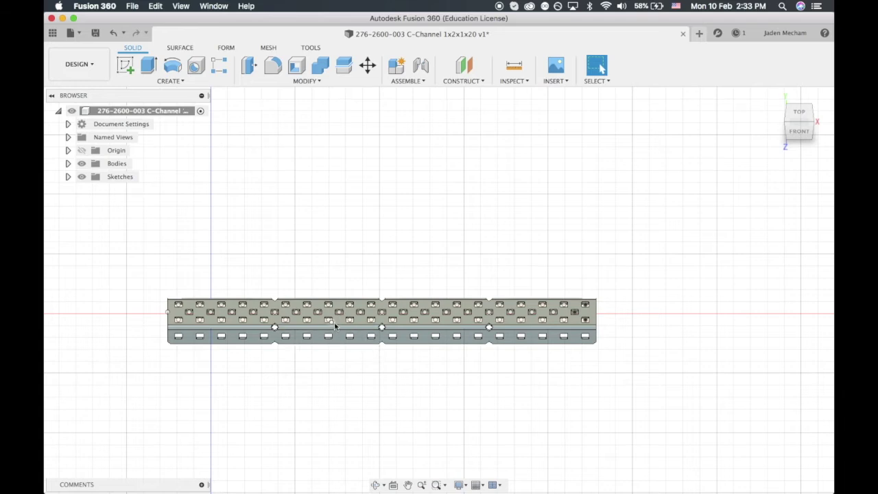
key("super+s")
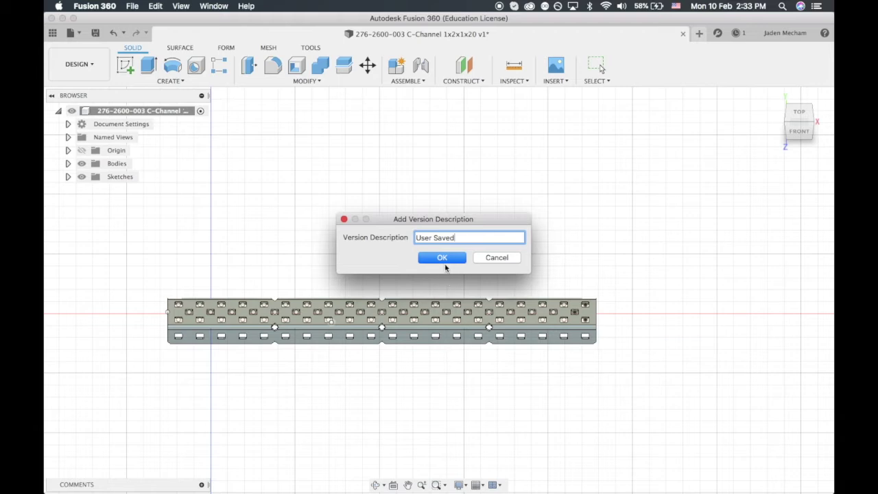
left_click(442, 259)
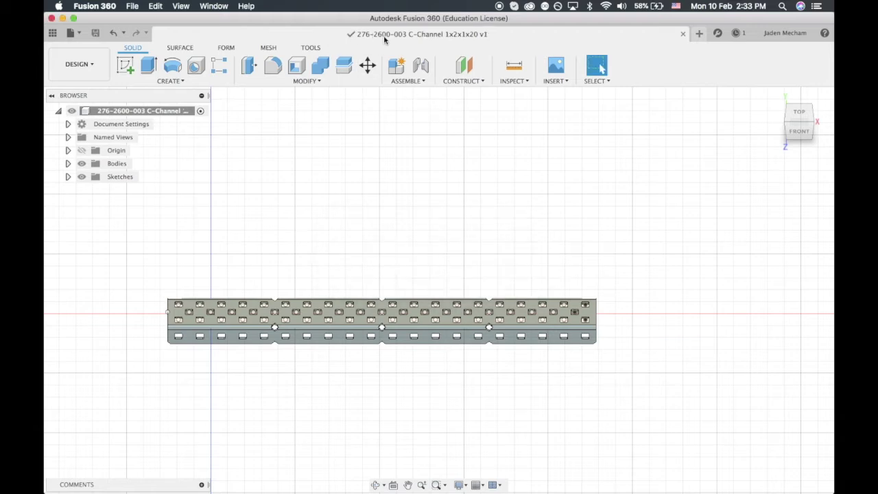
Create a new design and save it as "Rigid Joint" in the Tutorial project.
left_click(53, 35)
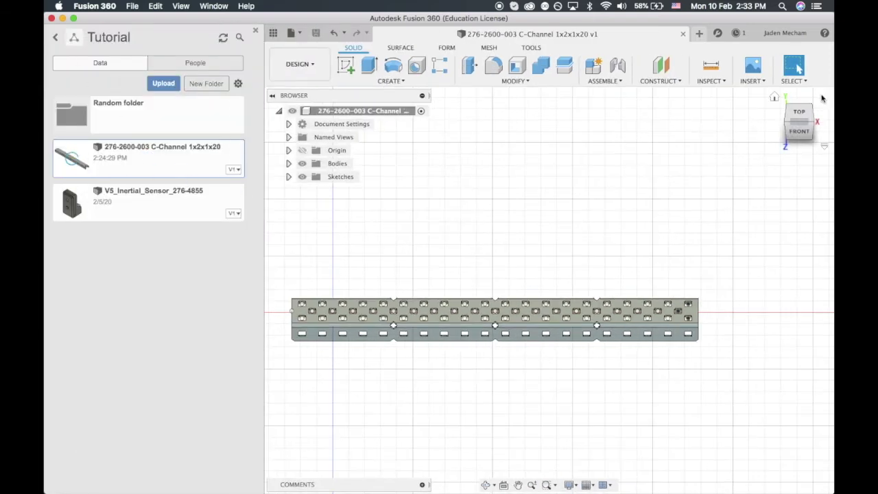
left_click(699, 34)
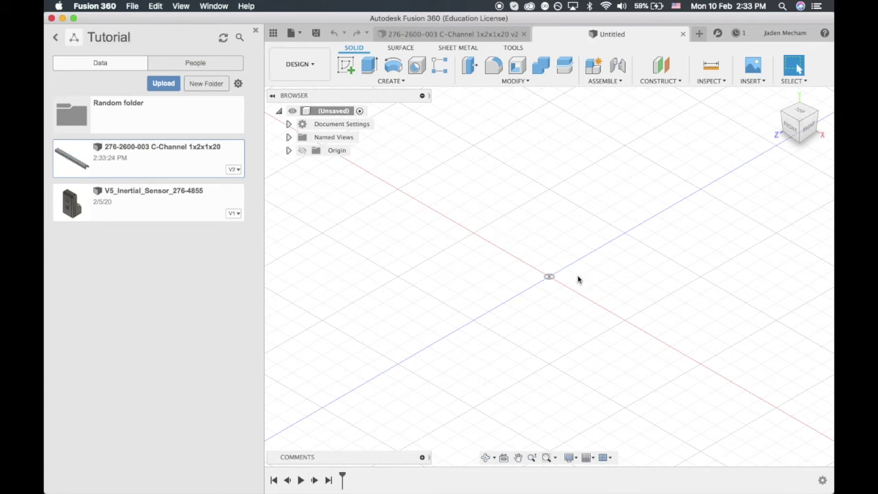
key("super+s")
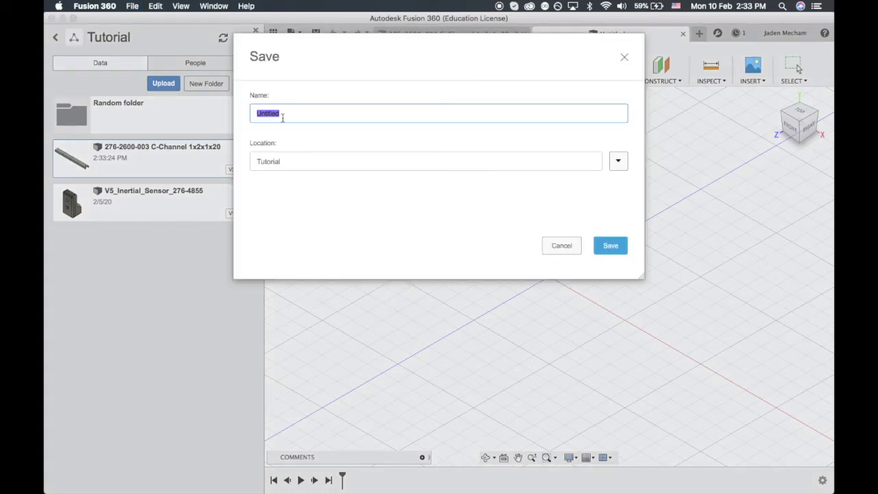
type("R")
key("Return")
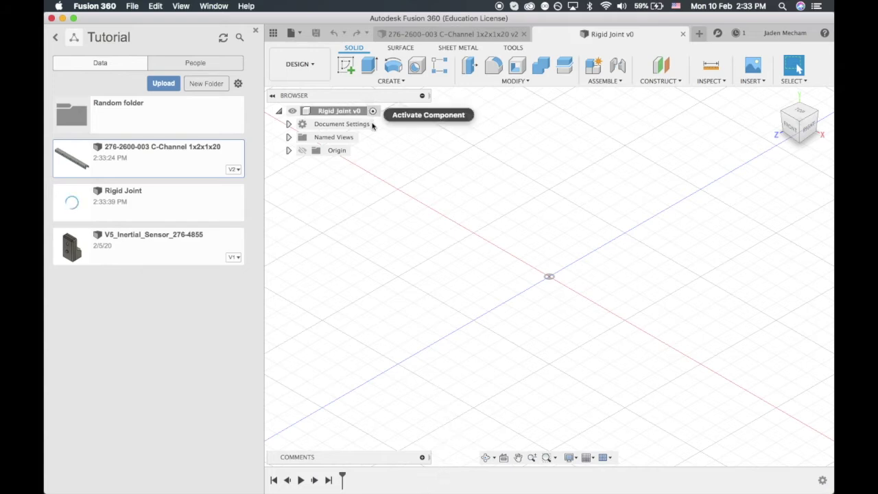
right_click(159, 172)
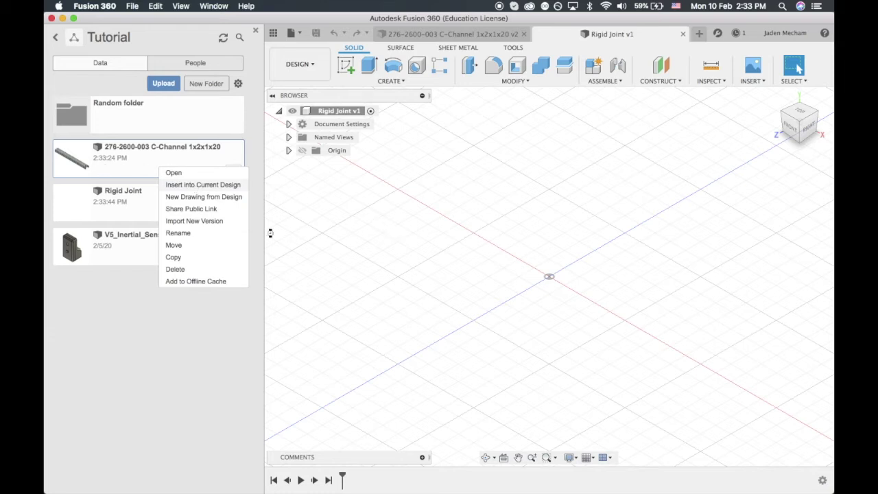
left_click(370, 213)
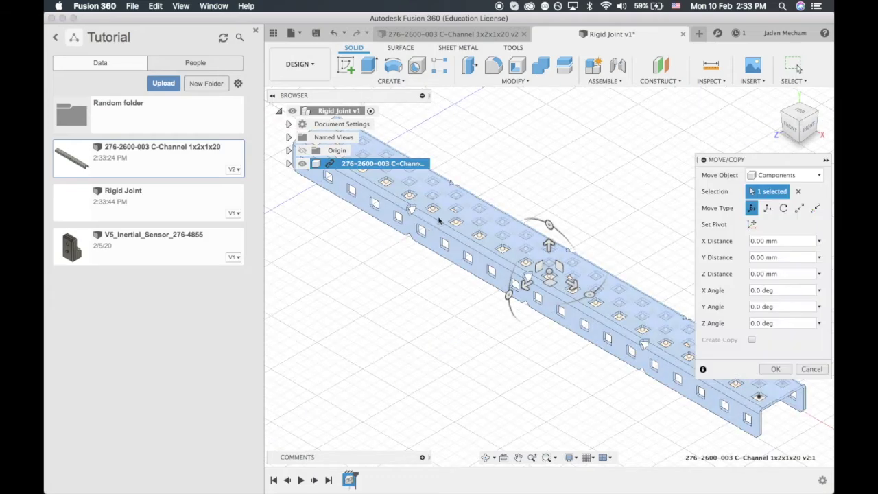
scroll(488, 180, "down", 5)
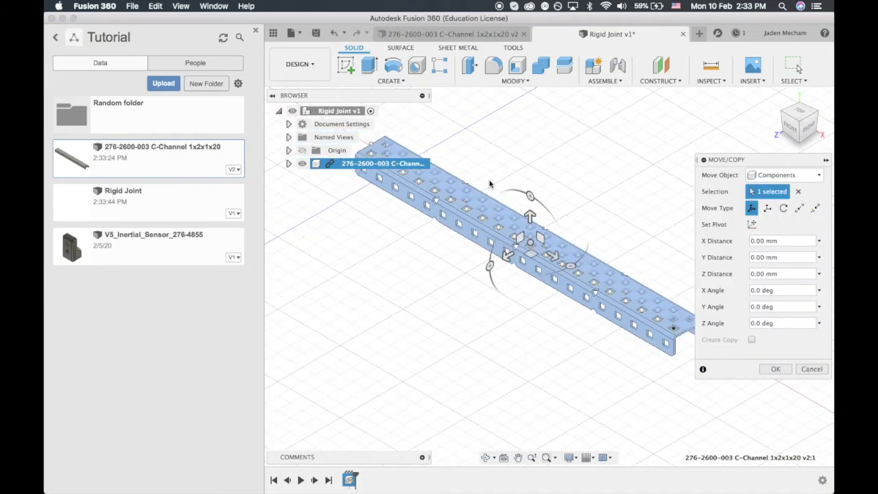
left_click(518, 457)
left_click_drag(443, 322, 473, 358)
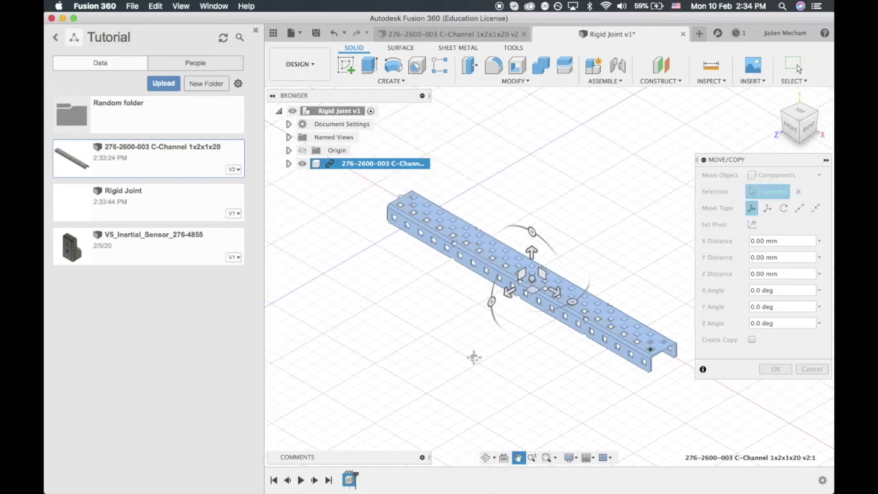
key("Escape")
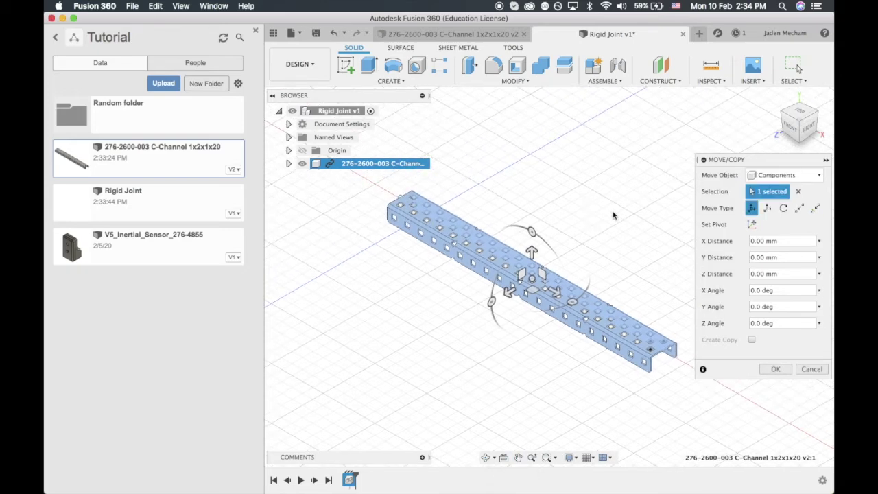
left_click(777, 369)
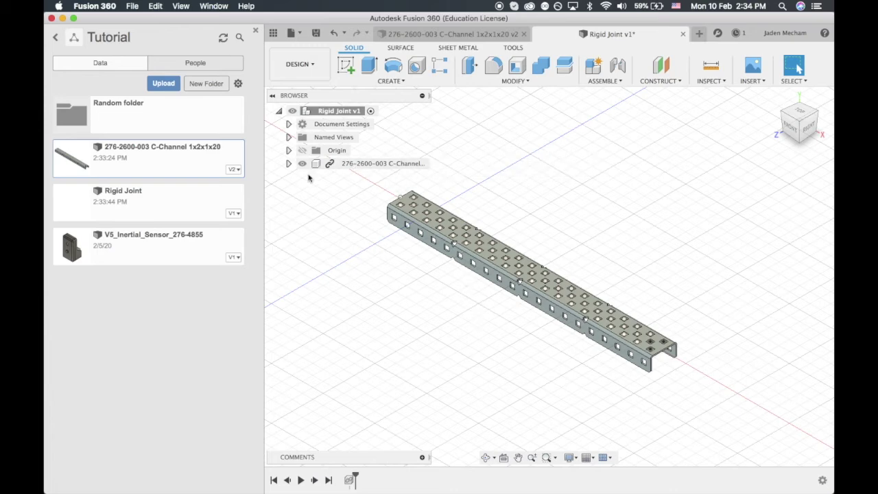
left_click(255, 30)
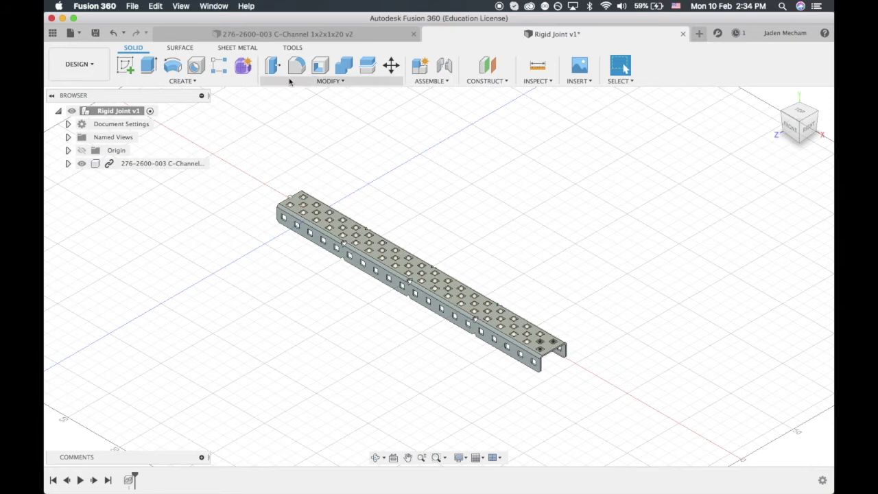
left_click(266, 40)
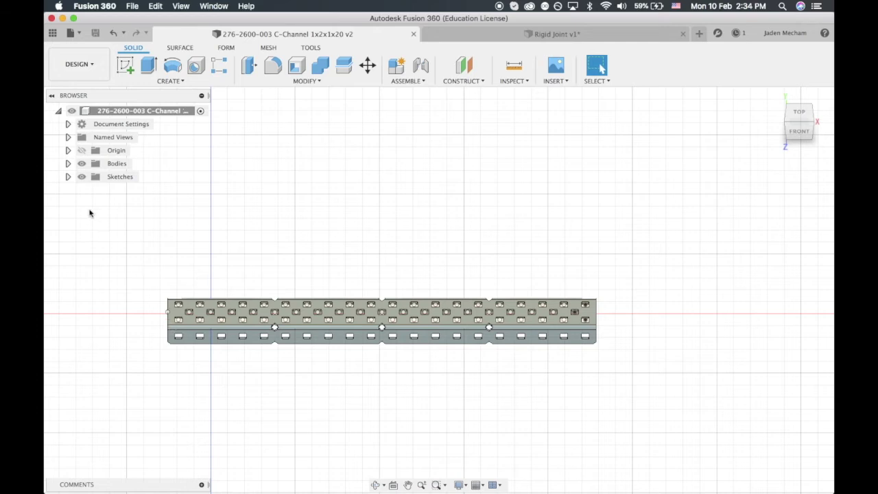
Hide all sketches in the C-Channel part and save it as a new version.
left_click(82, 177)
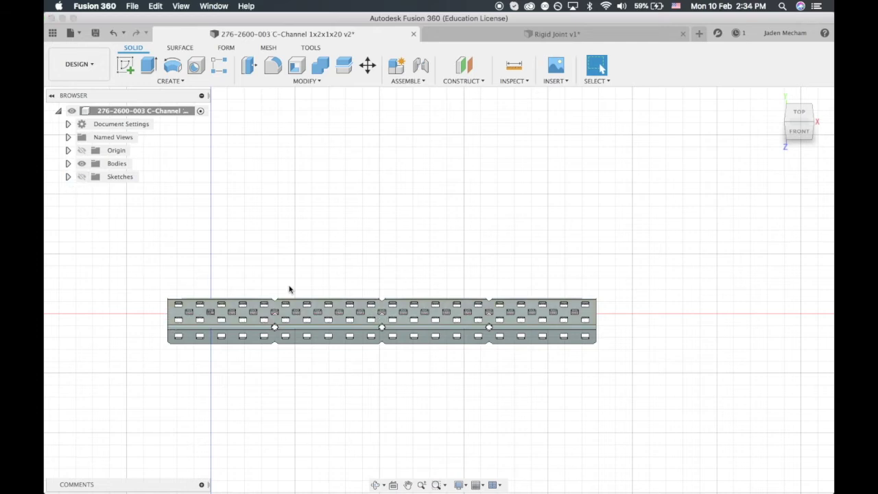
key("super+s")
key("Return")
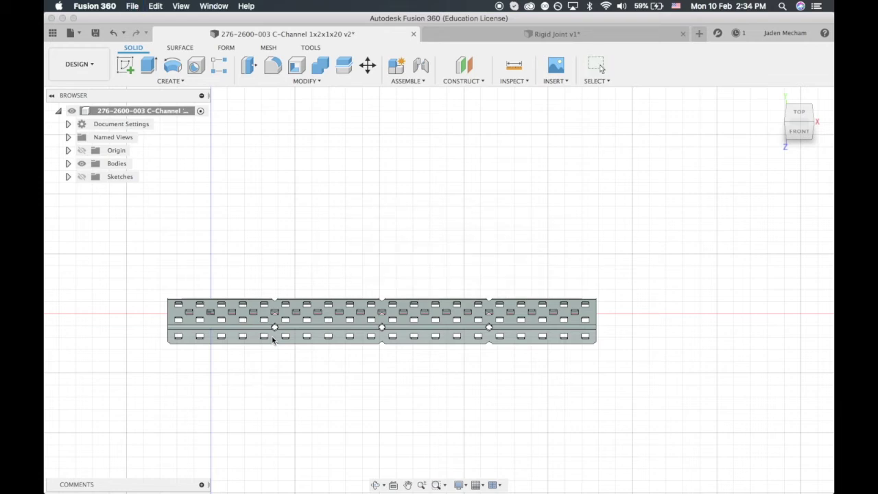
Switch to the Rigid Joint design and update all of its outdated components to their latest versions.
left_click(444, 43)
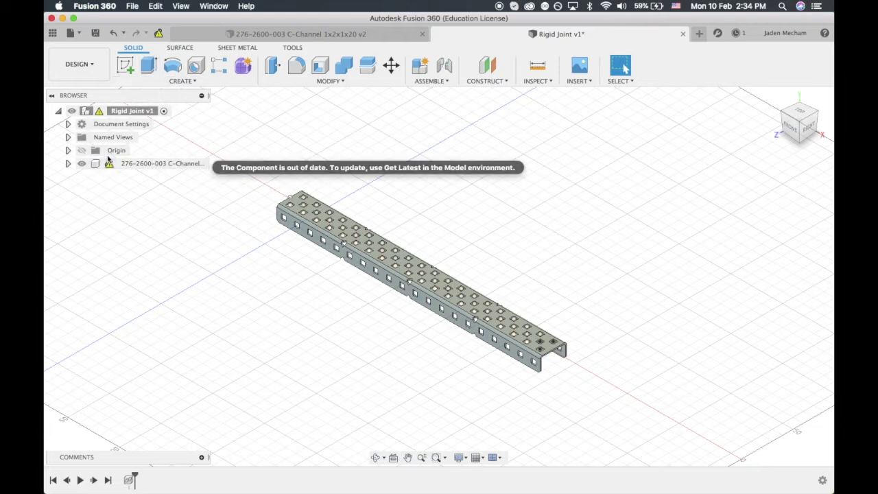
mouse_move(114, 165)
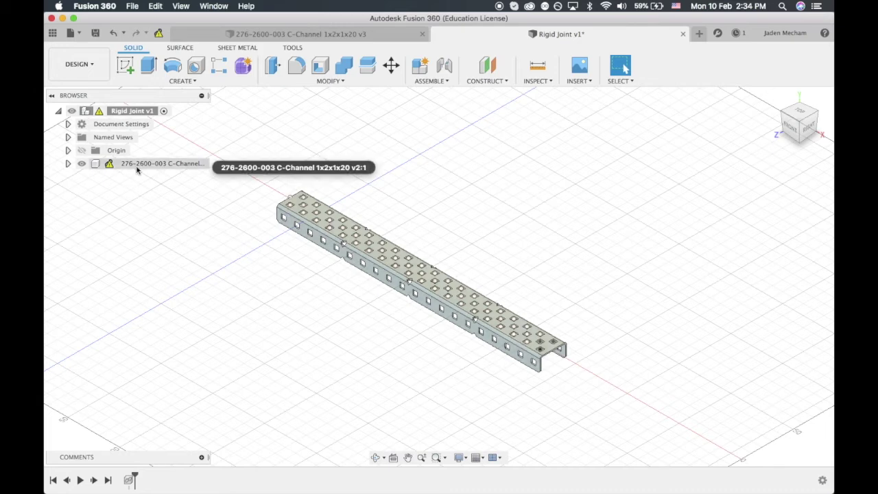
right_click(114, 114)
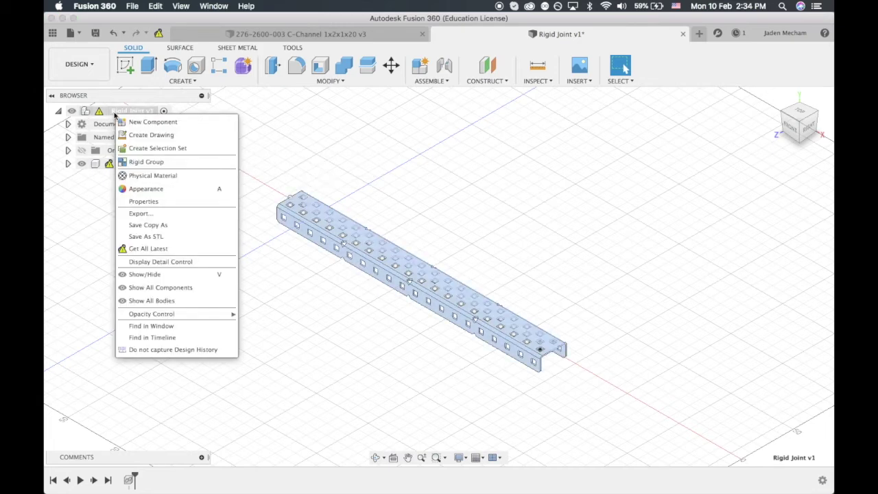
left_click(176, 250)
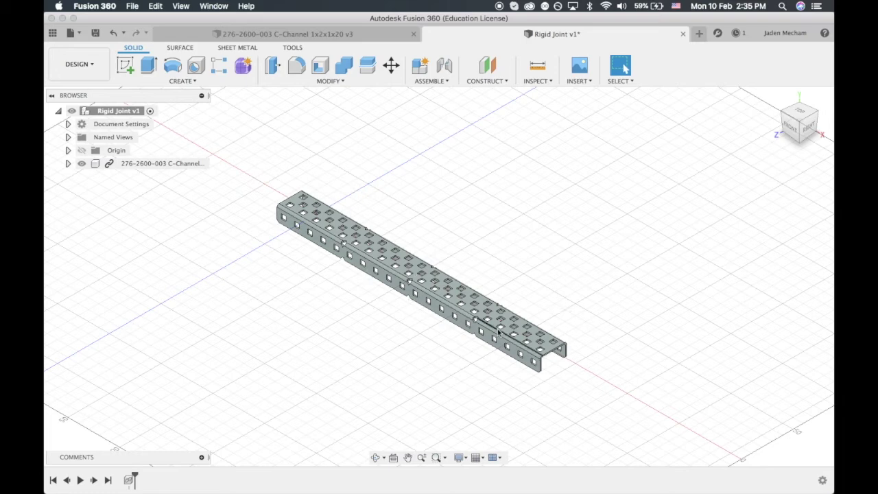
Break the link between the C-Channel component inserted in the Rigid Joint design and its source file.
left_click(334, 35)
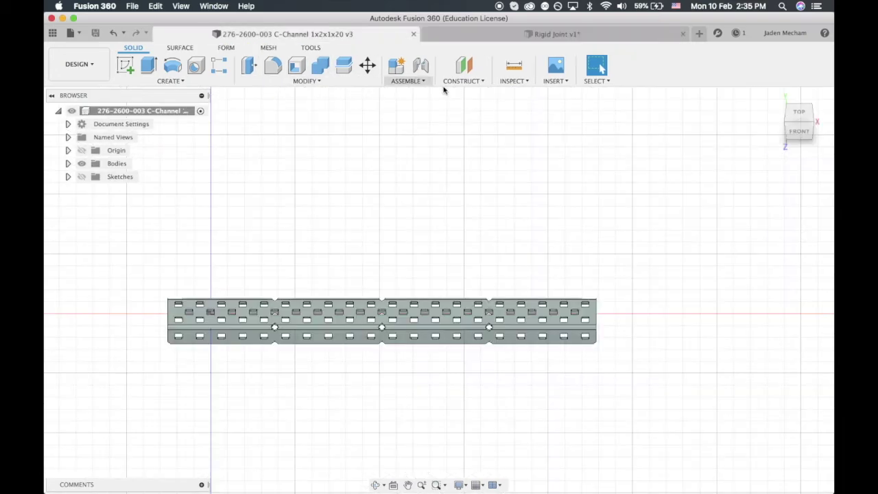
left_click(513, 38)
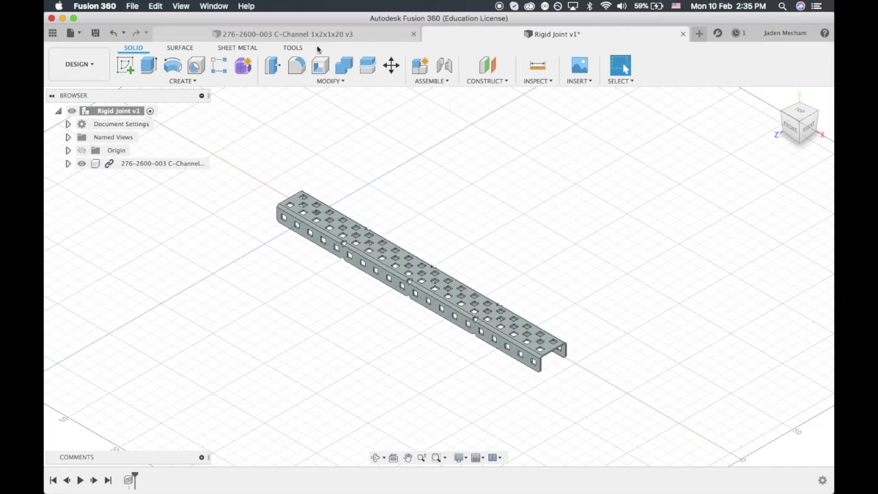
right_click(108, 165)
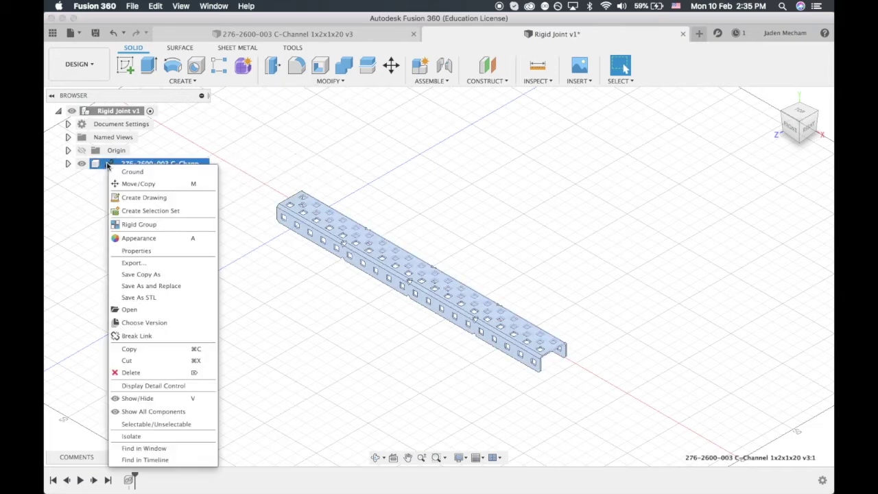
left_click(159, 335)
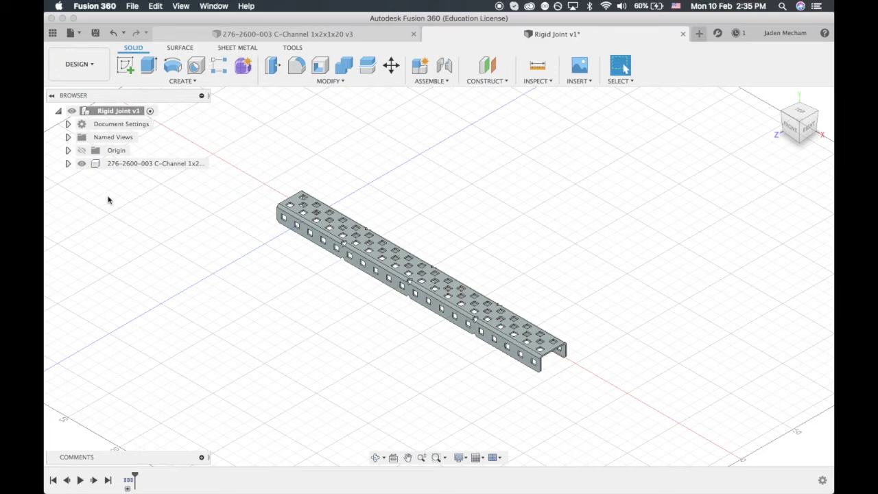
Expand the unlinked C-Channel component and show its sketches.
left_click(68, 163)
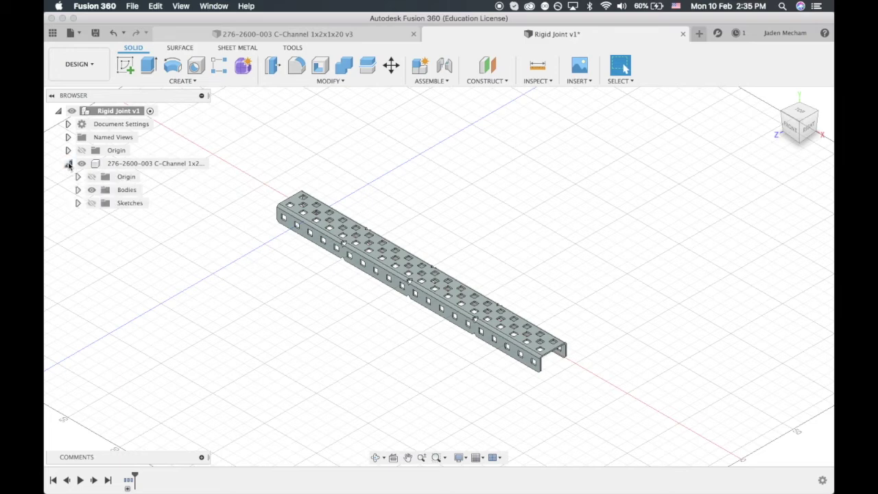
left_click(92, 204)
Turn the sketches back on in the source C-Channel design, and return to Rigid Joint with the component's contents collapsed.
left_click(267, 35)
left_click(82, 177)
left_click(83, 178)
left_click(83, 179)
left_click(83, 178)
left_click(83, 178)
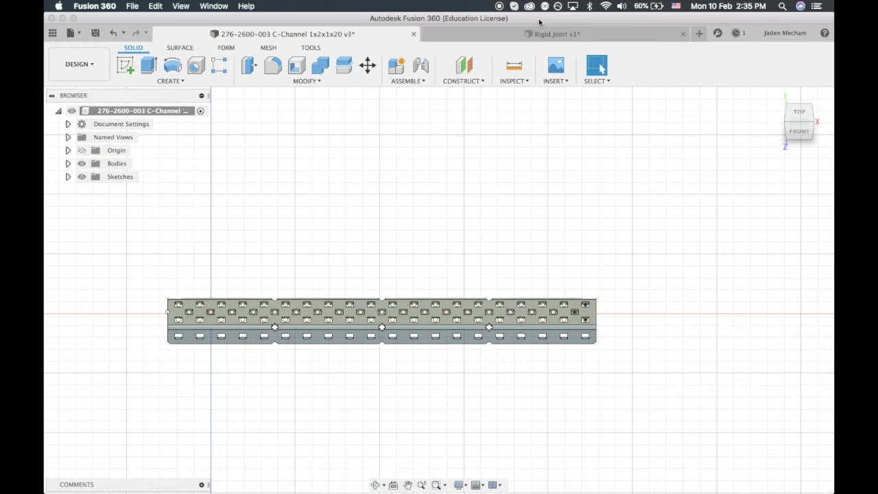
left_click(516, 33)
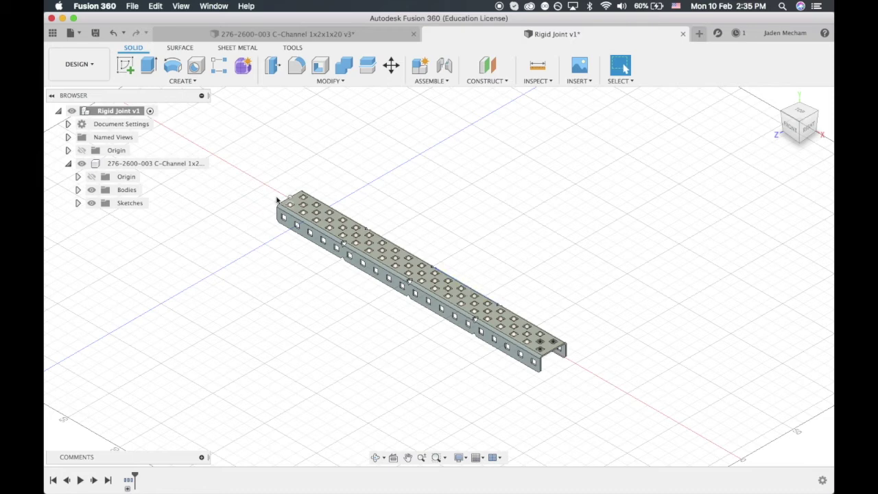
left_click(68, 164)
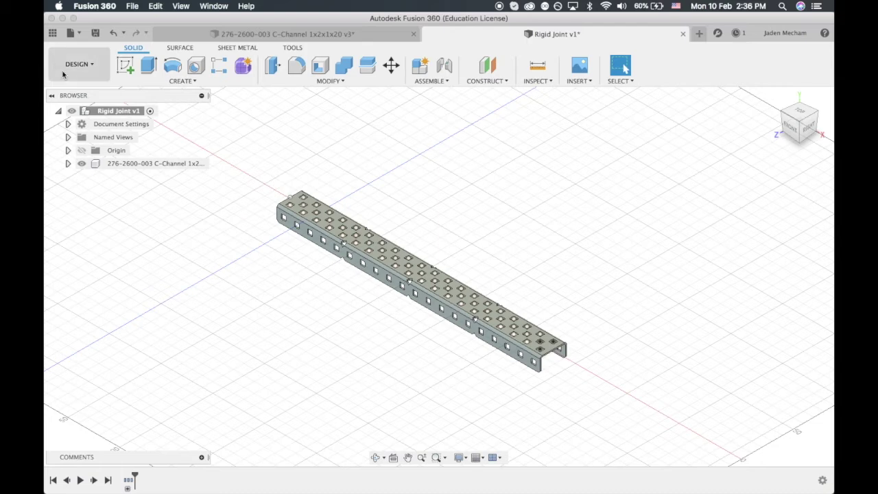
left_click(53, 35)
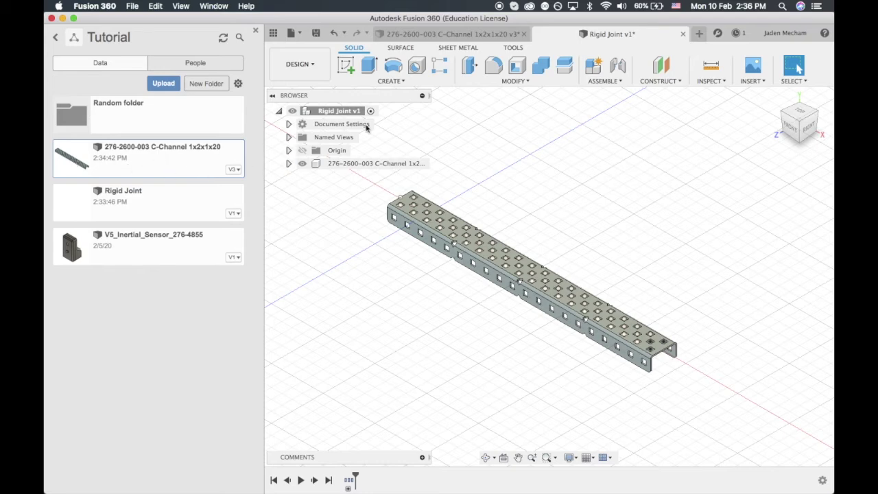
left_click(255, 30)
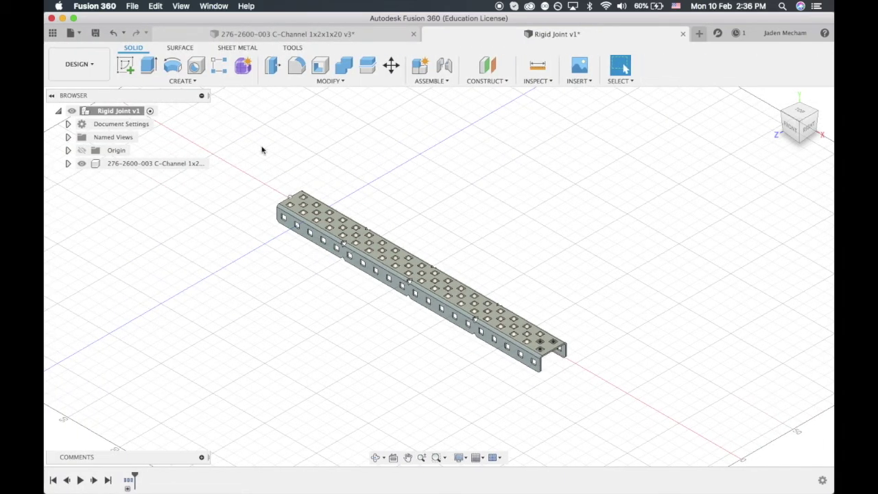
Create a copy of the C-Channel component with Move/Copy and offset it 70 mm along Z.
left_click(122, 166)
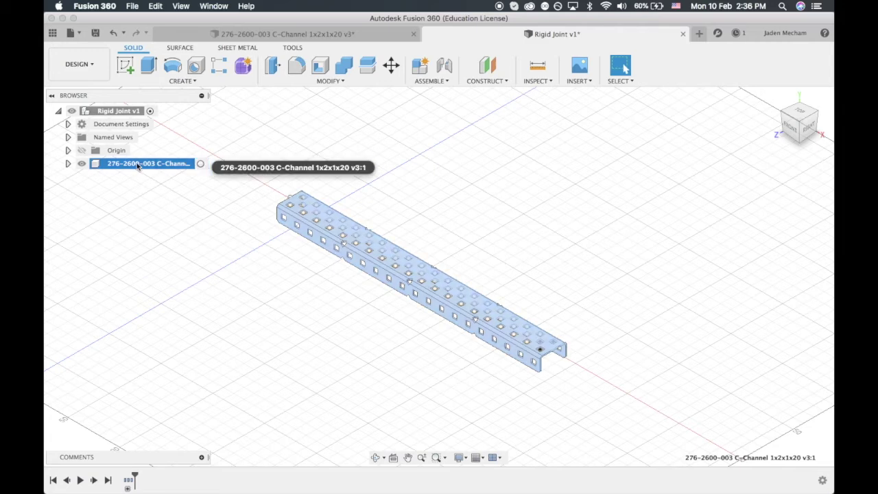
right_click(137, 166)
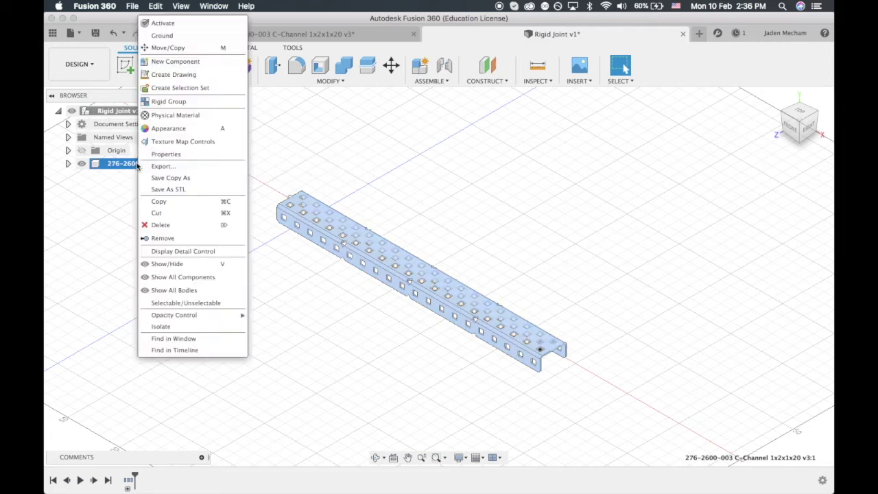
left_click(179, 50)
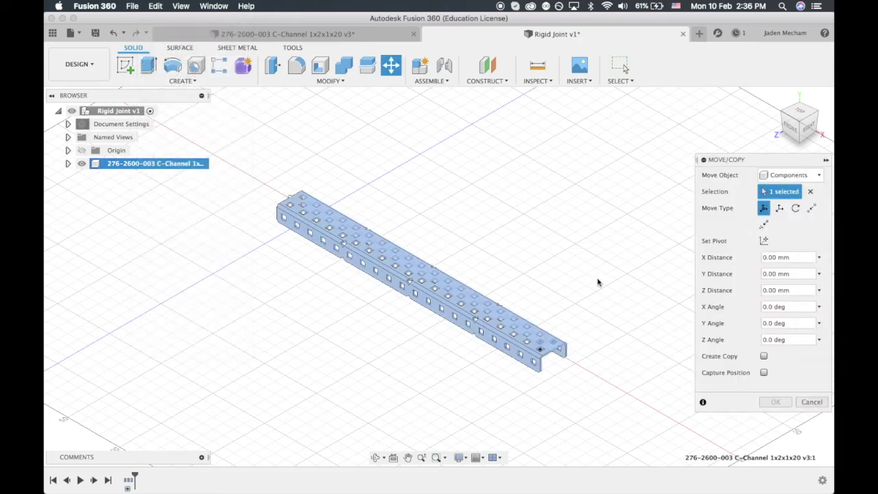
left_click(764, 356)
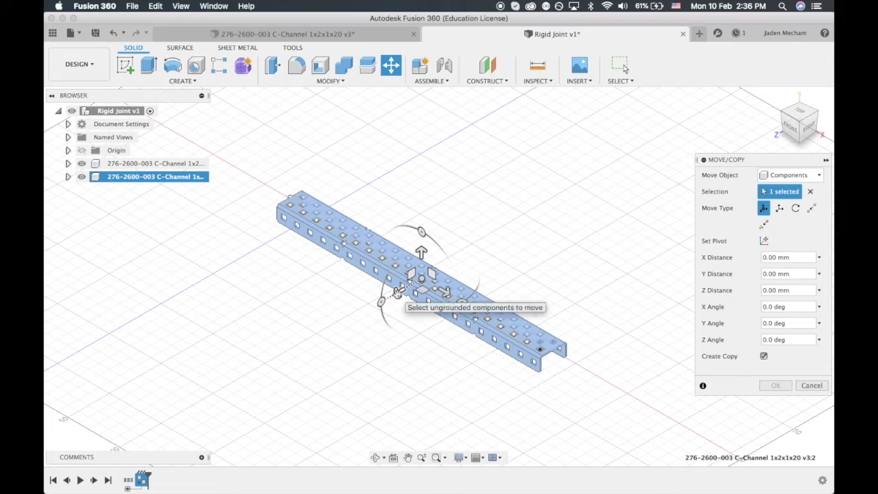
left_click_drag(393, 294, 327, 334)
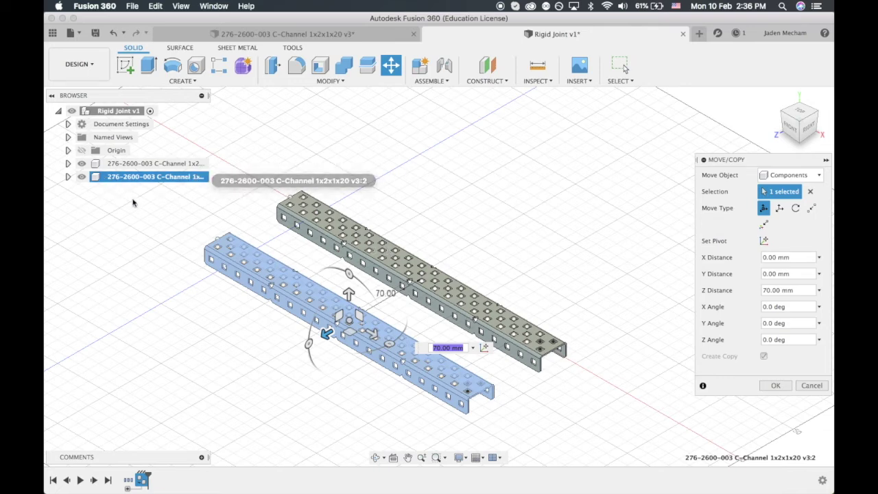
left_click(52, 33)
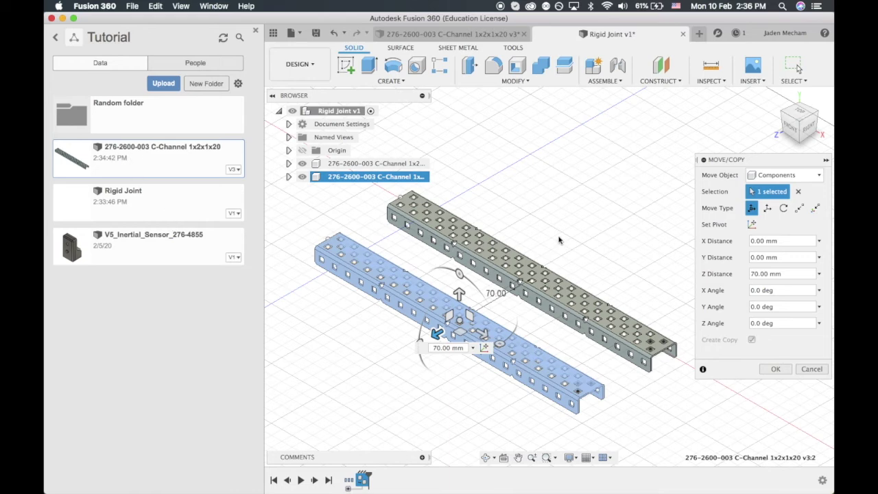
left_click(255, 30)
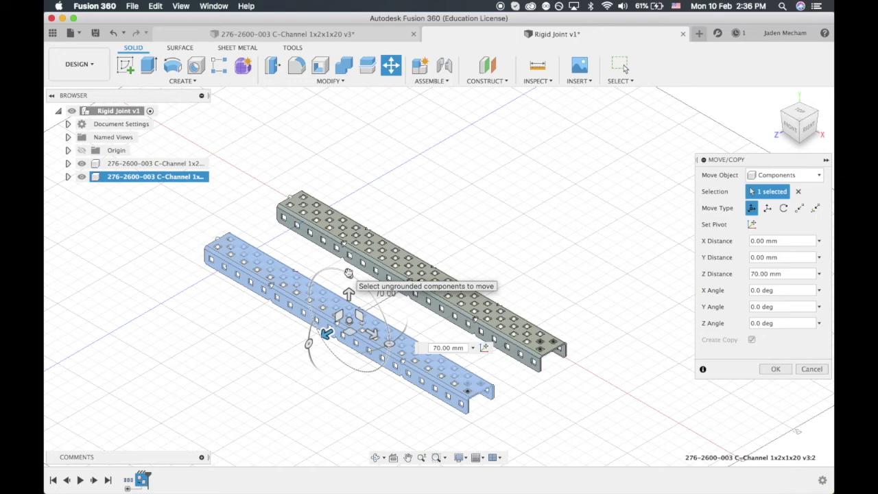
Rotate the C-Channel copy 180 degrees about Z, offset it another 30 mm along its Z direction, and accept the copy.
left_click(348, 273)
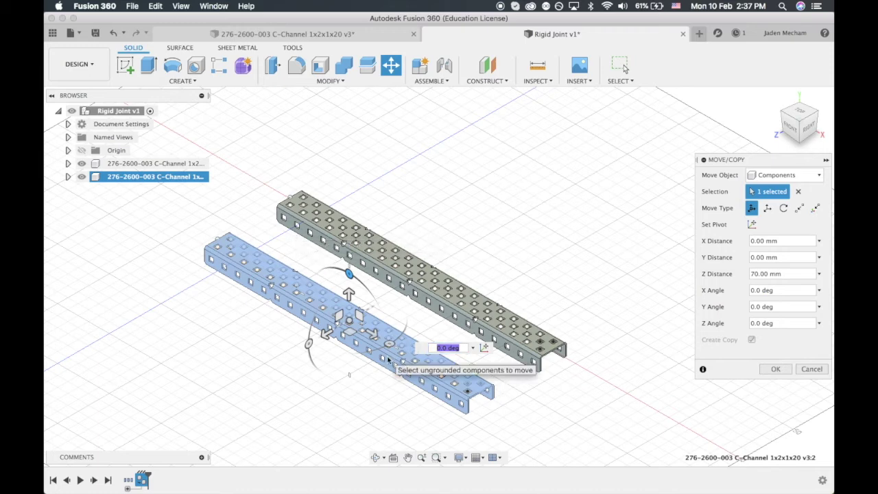
type("180")
key("Return")
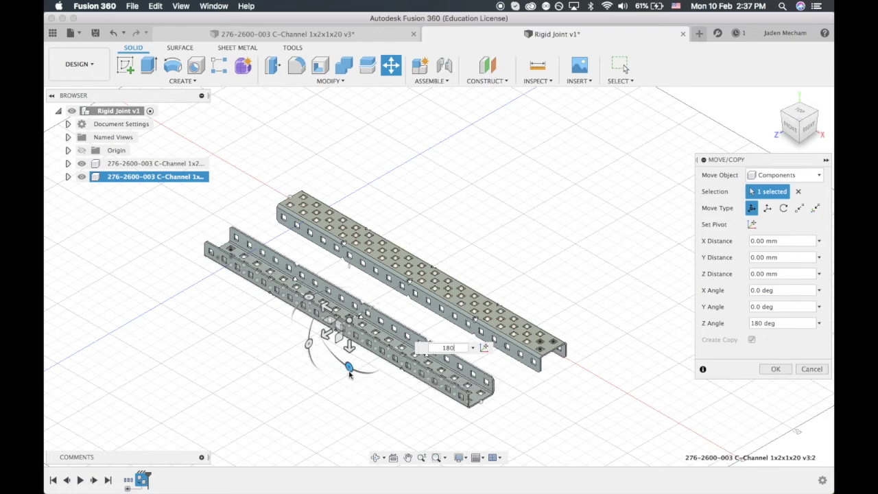
left_click_drag(347, 367, 329, 330)
left_click_drag(317, 284, 315, 341)
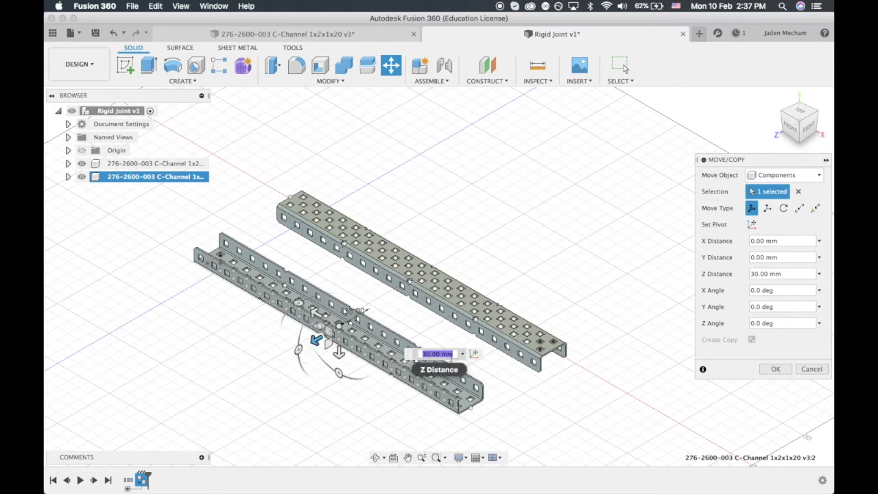
key("Return")
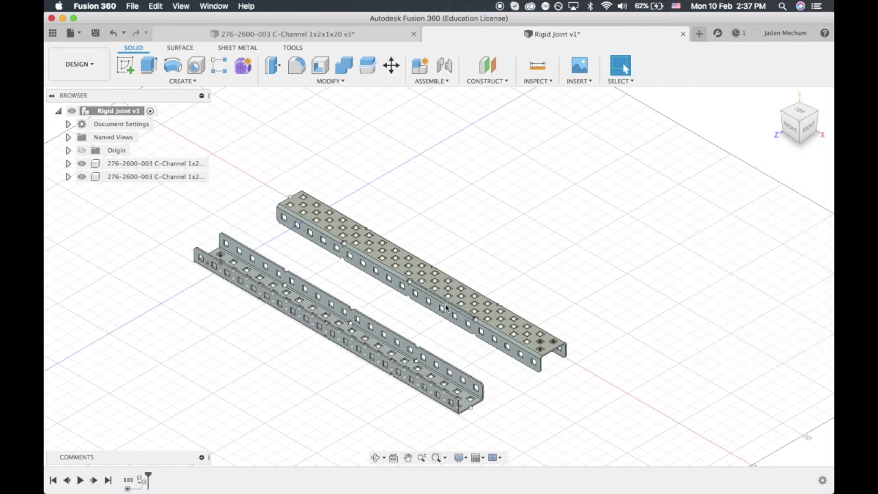
Start a rigid joint and pick the center point of the middle end hole on the upturned C-Channel as Component1.
left_click(432, 81)
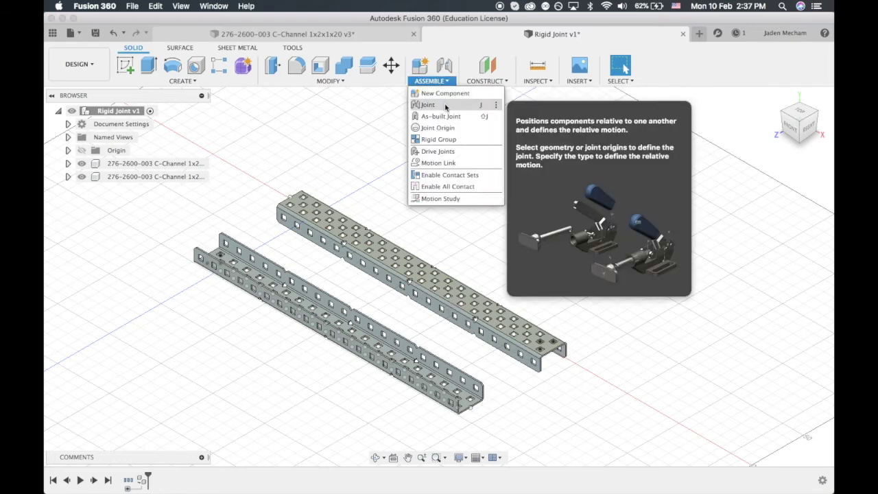
left_click(440, 104)
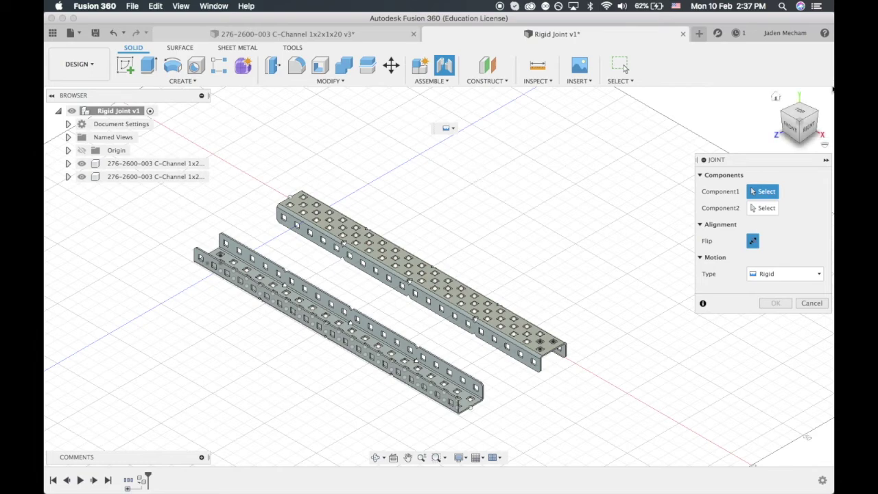
left_click_drag(802, 106, 617, 216)
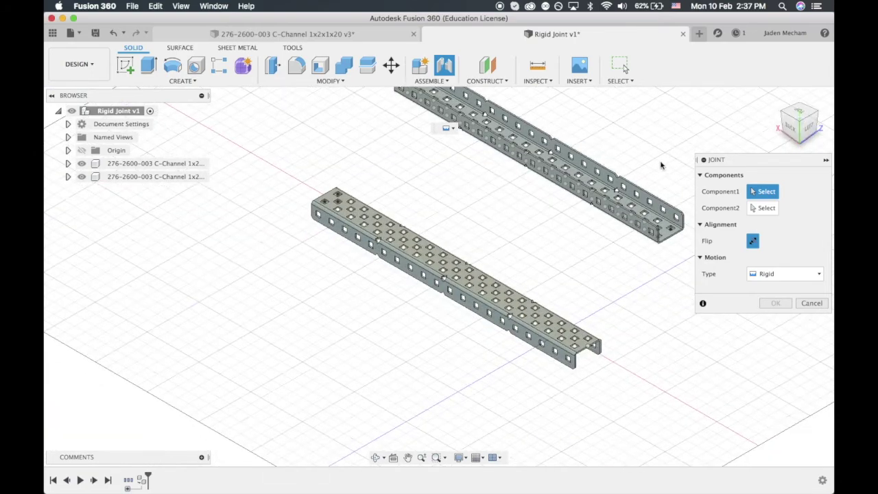
left_click(407, 458)
left_click_drag(533, 265, 445, 282)
key("Escape")
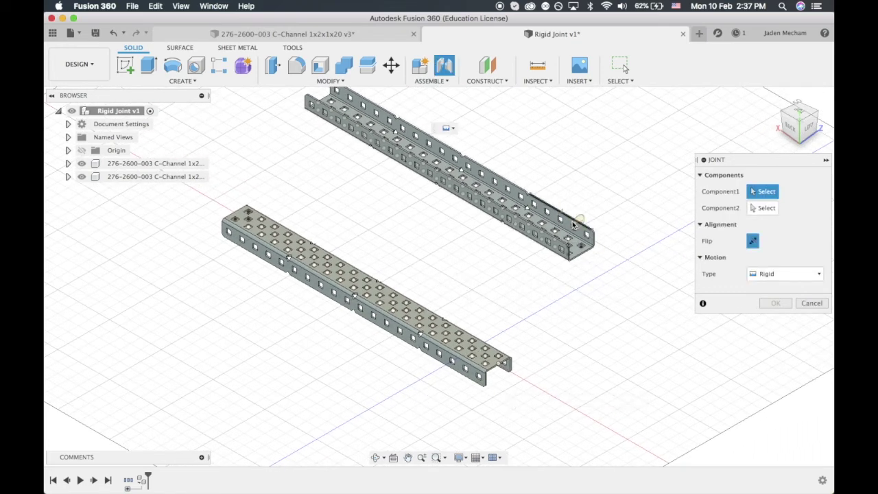
scroll(569, 248, "up", 5)
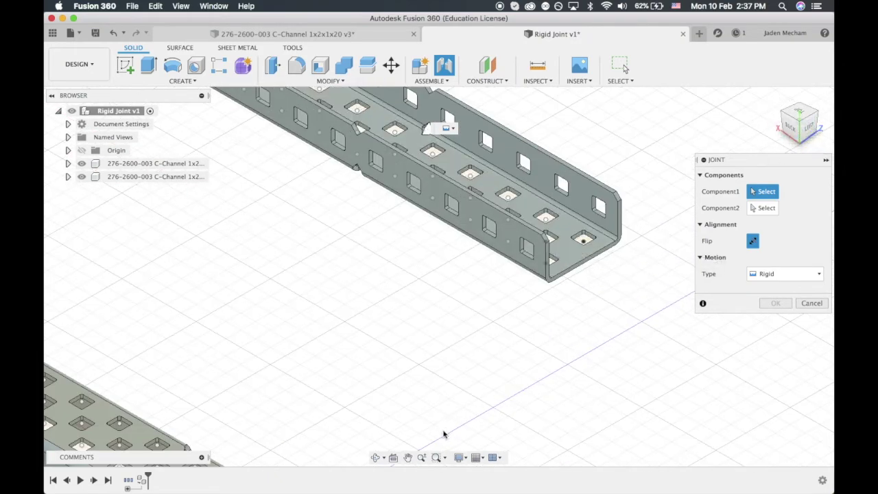
left_click(378, 457)
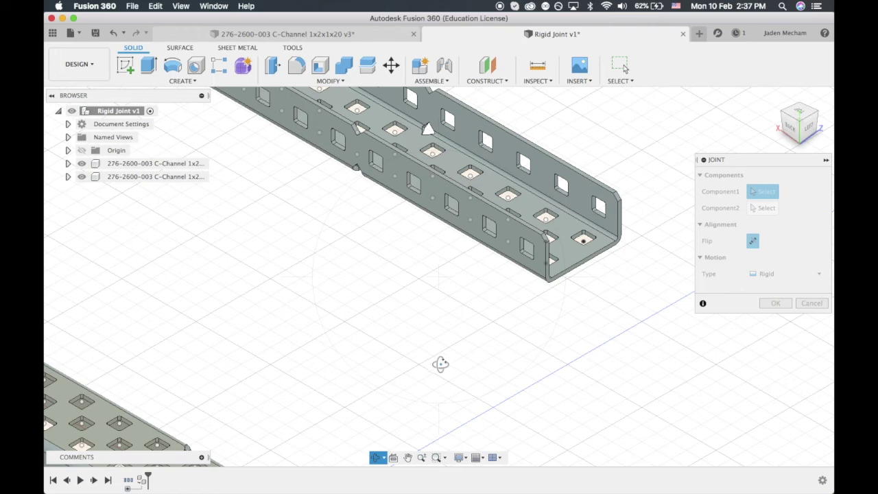
left_click_drag(441, 365, 428, 368)
key("Escape")
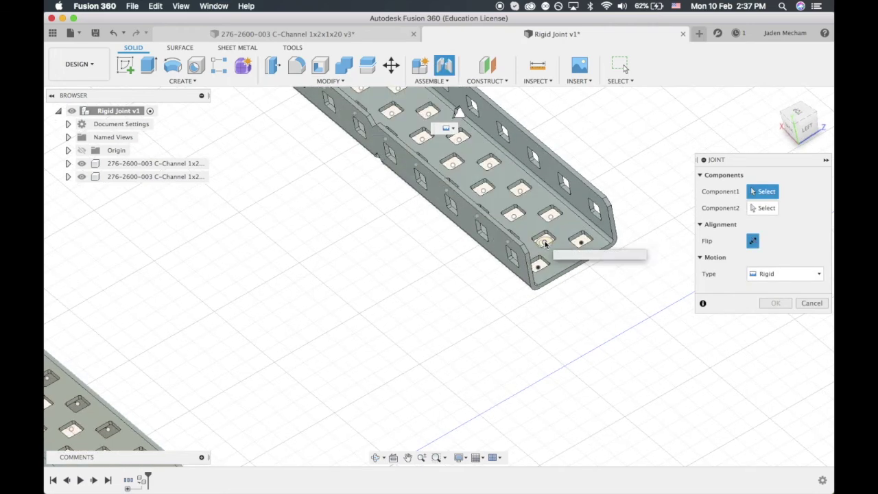
left_click(544, 242)
left_click(799, 130)
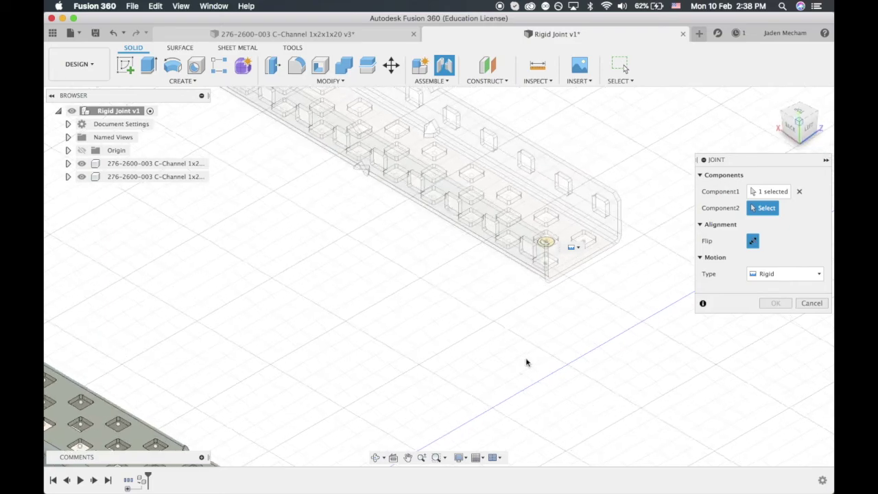
Pick the center point of the middle hole at the other C-Channel's near end as the joint's Component2.
scroll(430, 402, "up", 2)
scroll(430, 402, "up", 2)
scroll(430, 402, "down", 5)
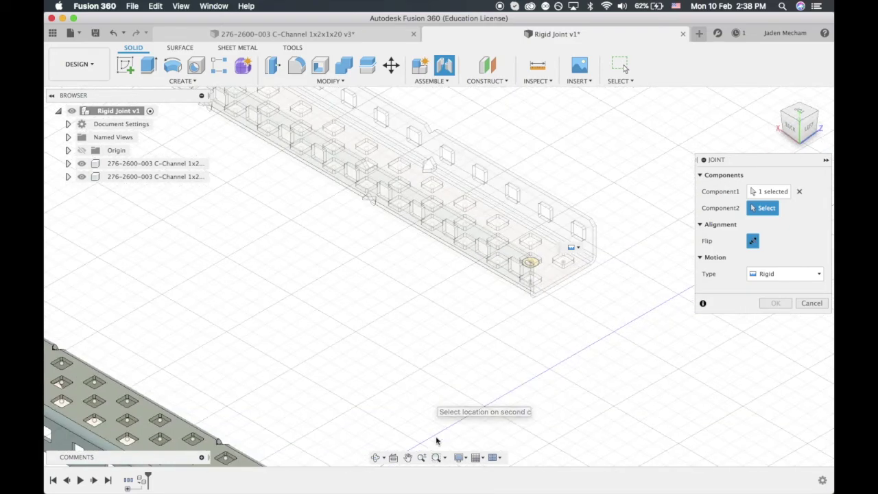
left_click(409, 458)
left_click_drag(407, 427, 529, 275)
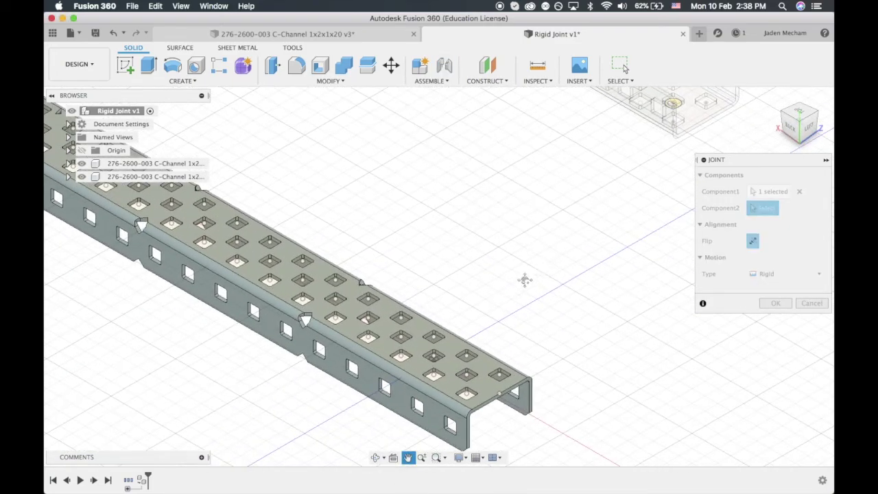
key("Escape")
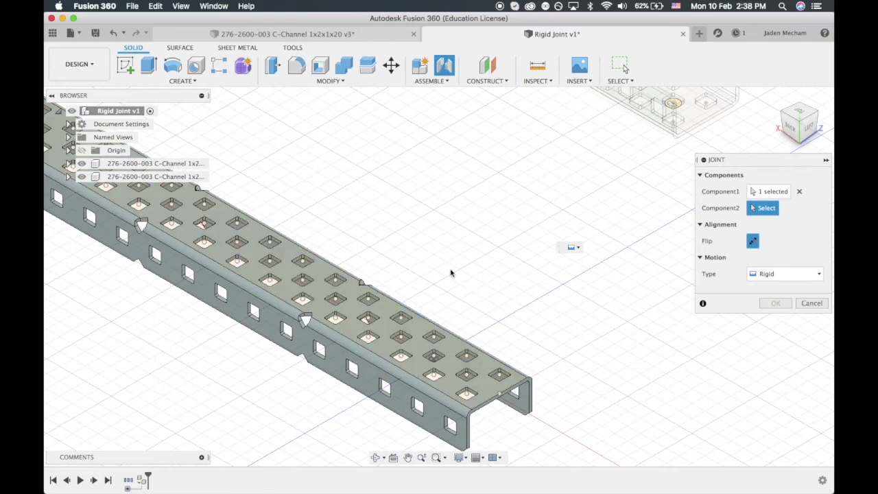
left_click(466, 376)
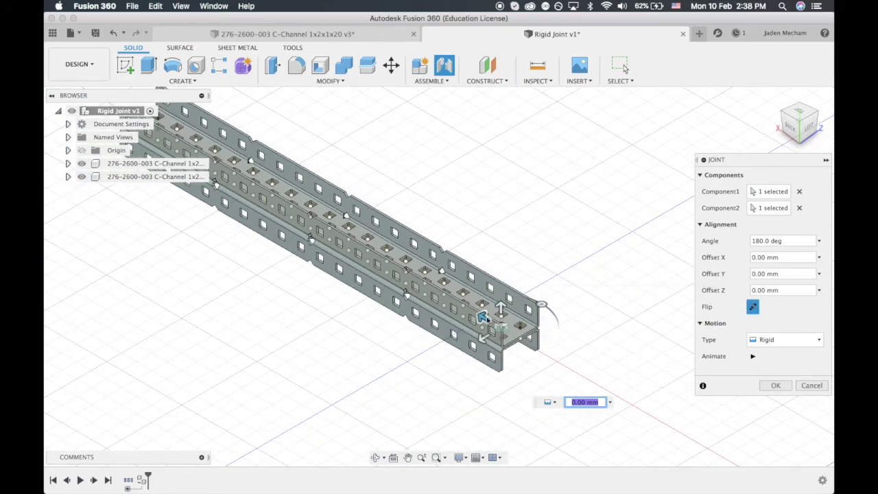
Set the rigid joint's angle to 90 degrees and accept the joint.
scroll(485, 304, "down", 3)
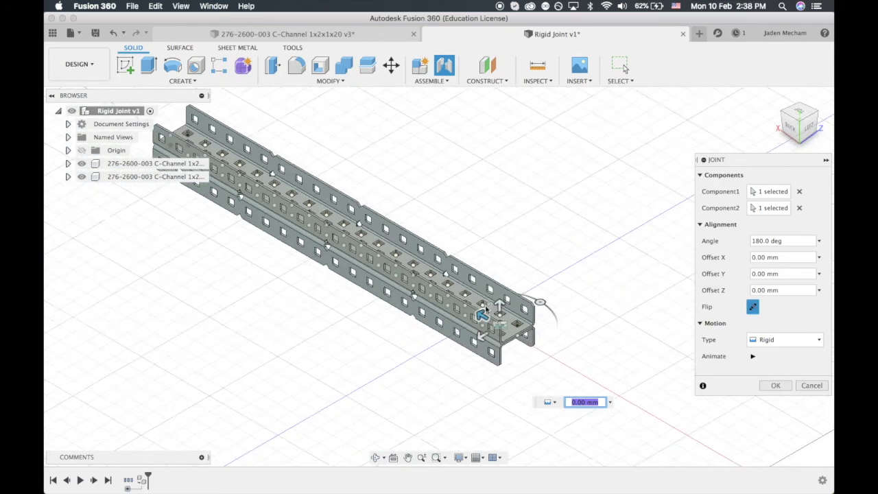
left_click(410, 459)
left_click_drag(513, 227, 501, 264)
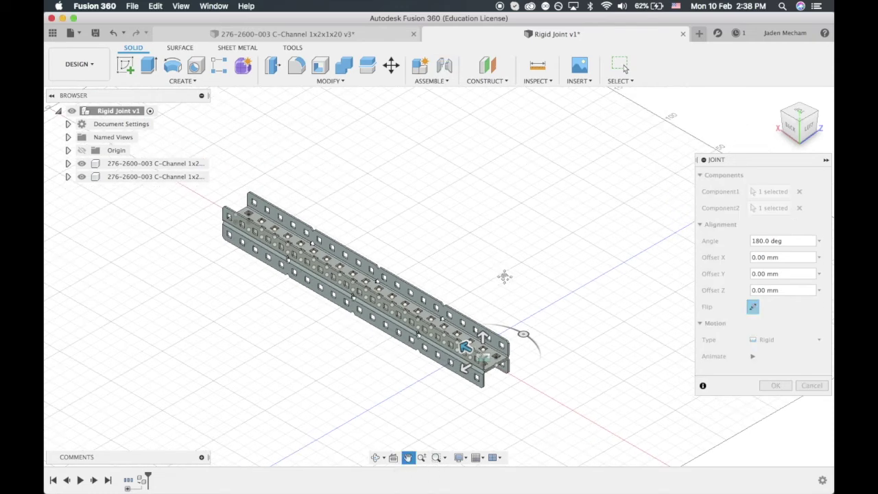
key("Escape")
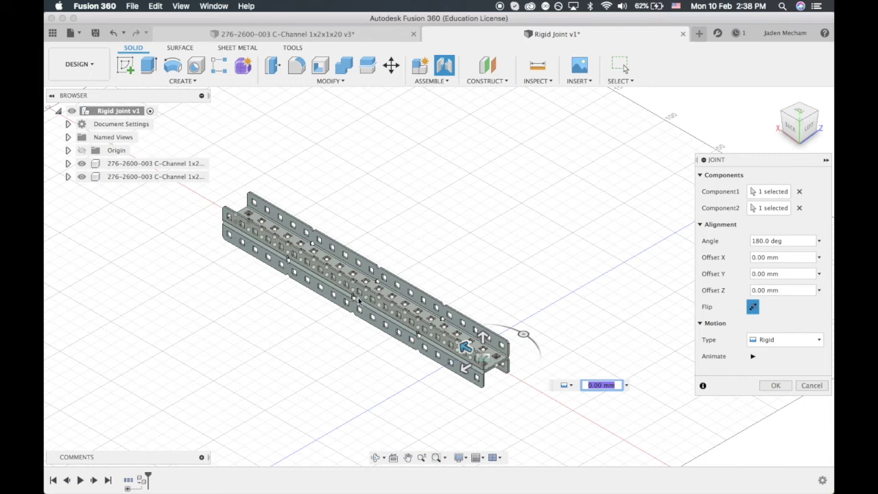
left_click(523, 335)
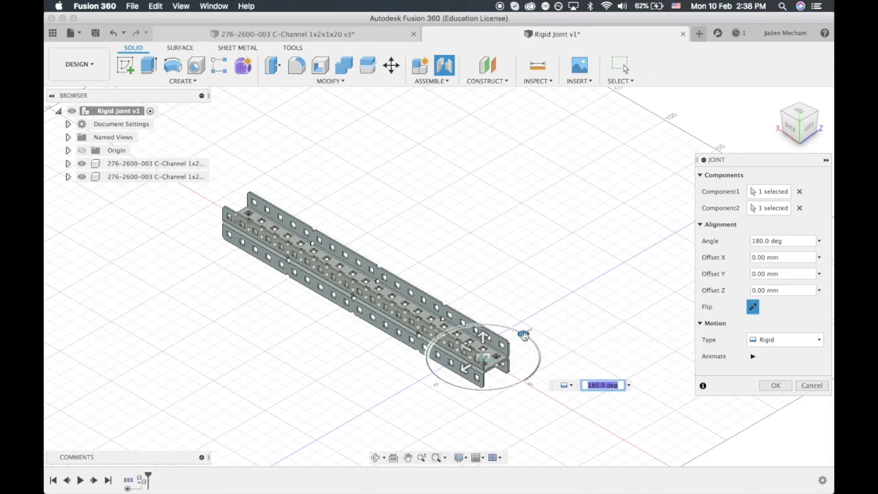
type("90")
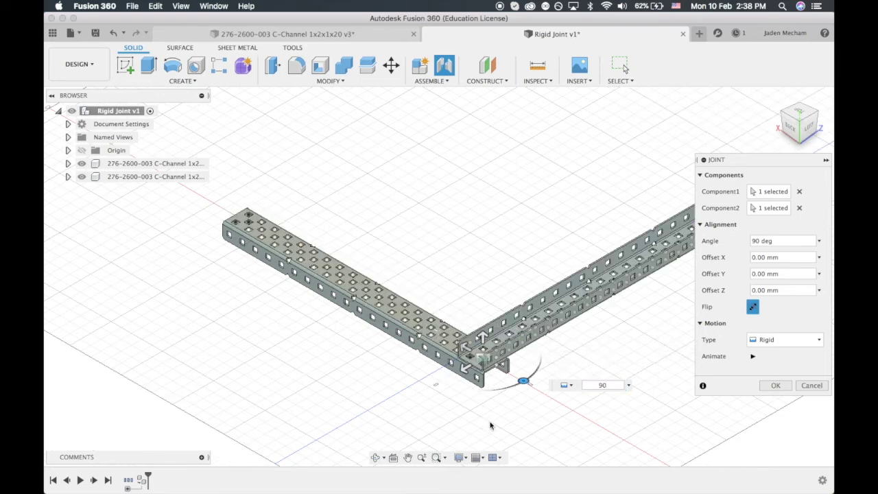
key("Return")
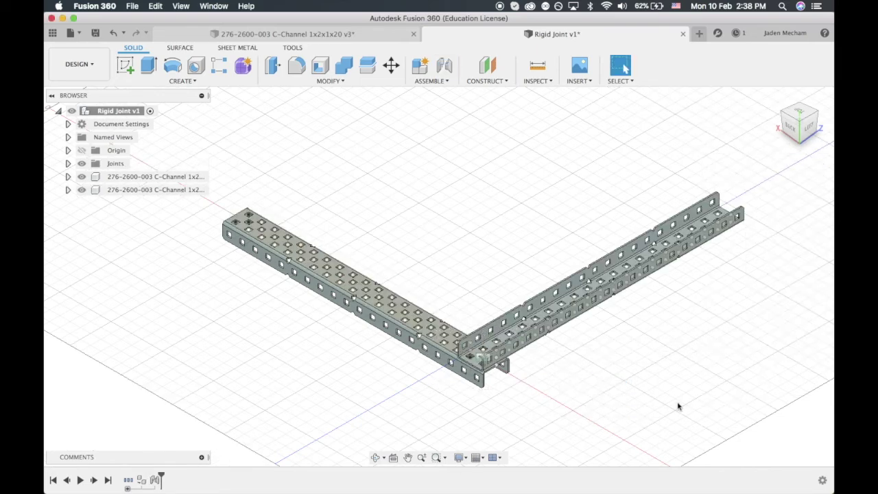
Move the first C-Channel component 110 mm along X with Move/Copy and accept the move.
scroll(446, 312, "down", 3)
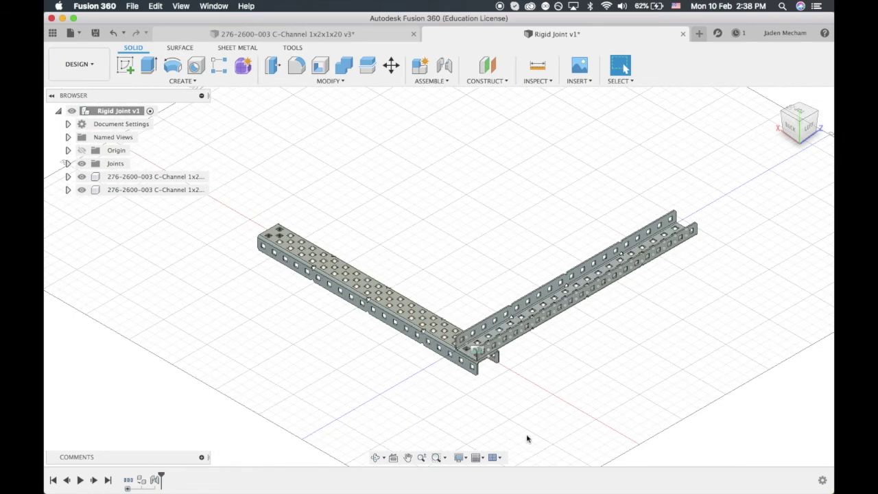
left_click(117, 178)
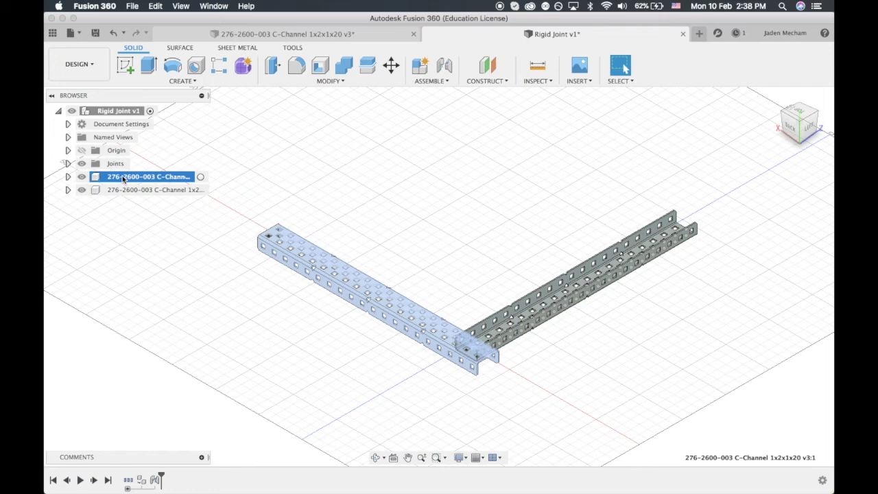
key("m")
left_click_drag(335, 278, 242, 223)
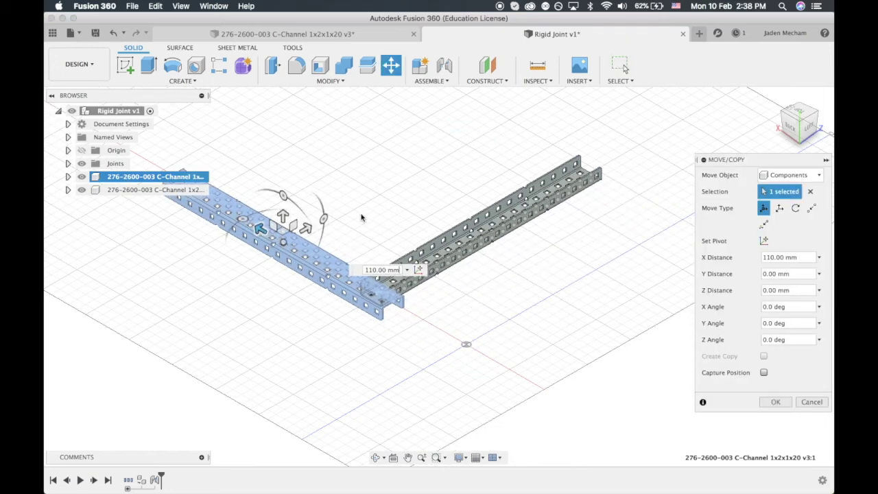
left_click(775, 402)
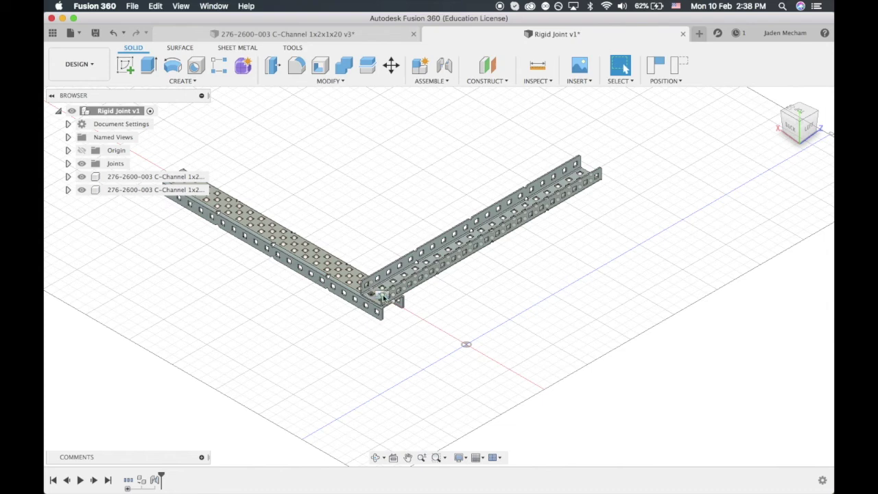
Hide the first C-Channel component's sketches, leaving its contents collapsed.
left_click(82, 164)
left_click(68, 176)
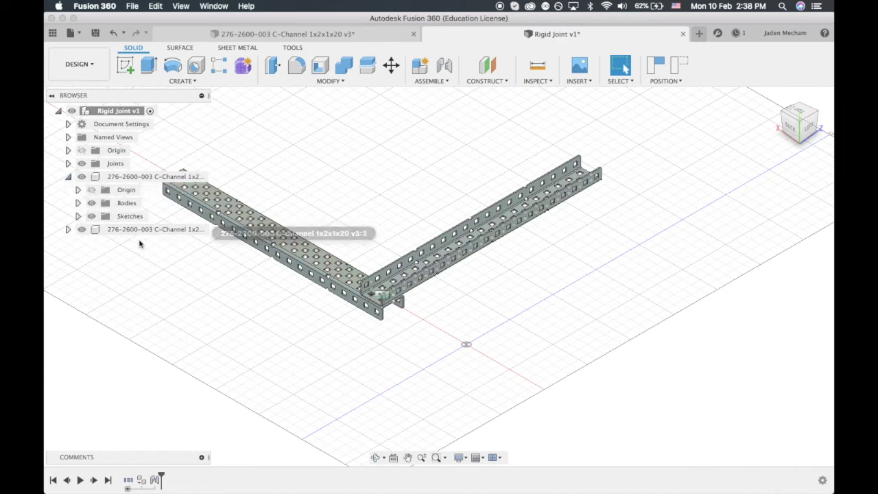
left_click(92, 216)
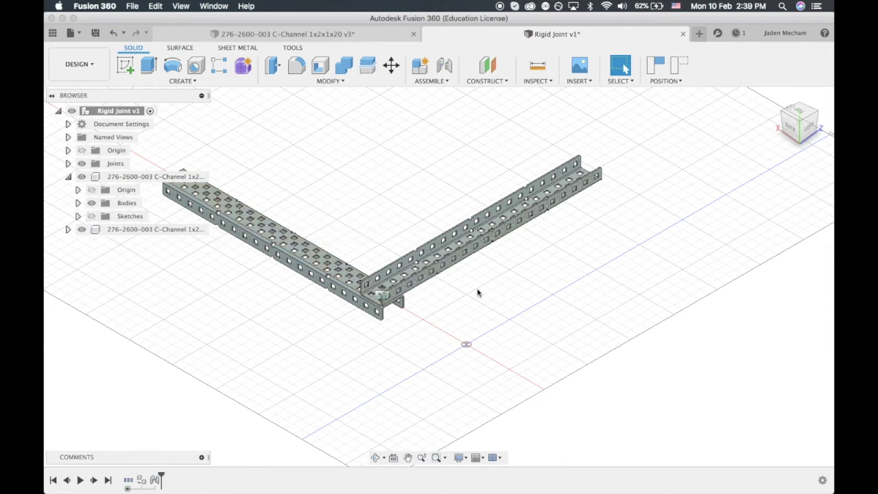
left_click(68, 176)
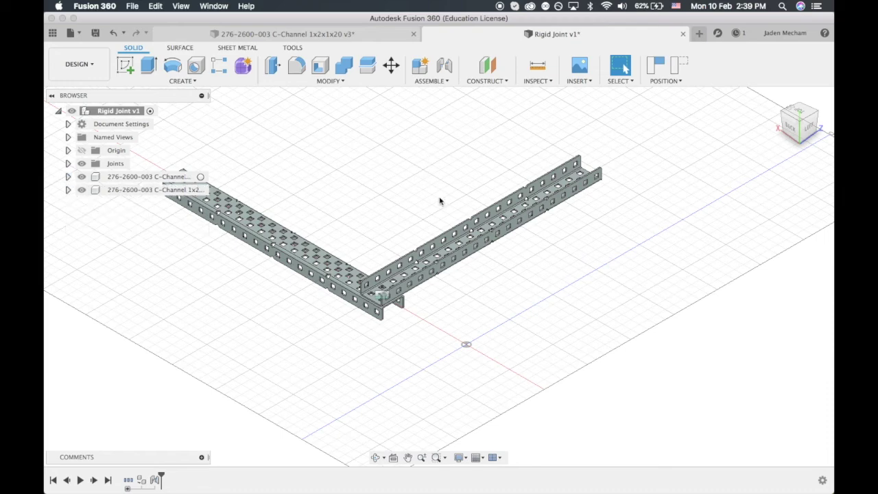
Create a new design and save it as Revolute in the Tutorial project.
left_click(699, 34)
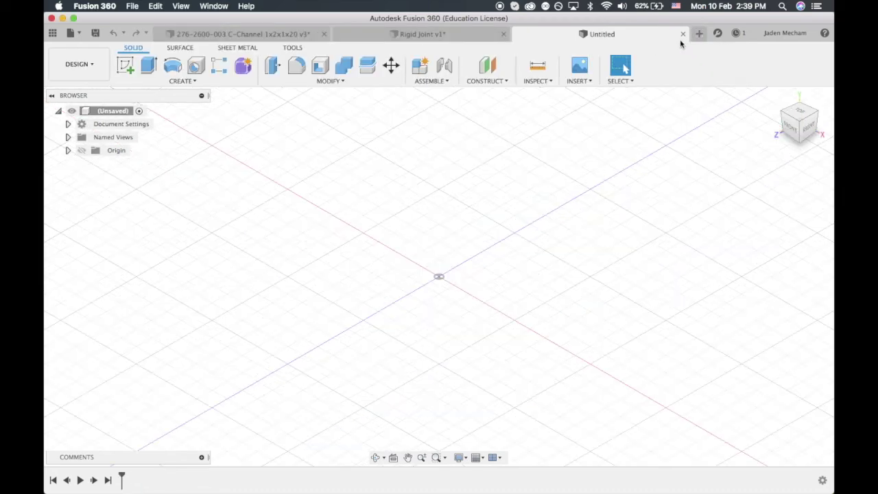
key("super+s")
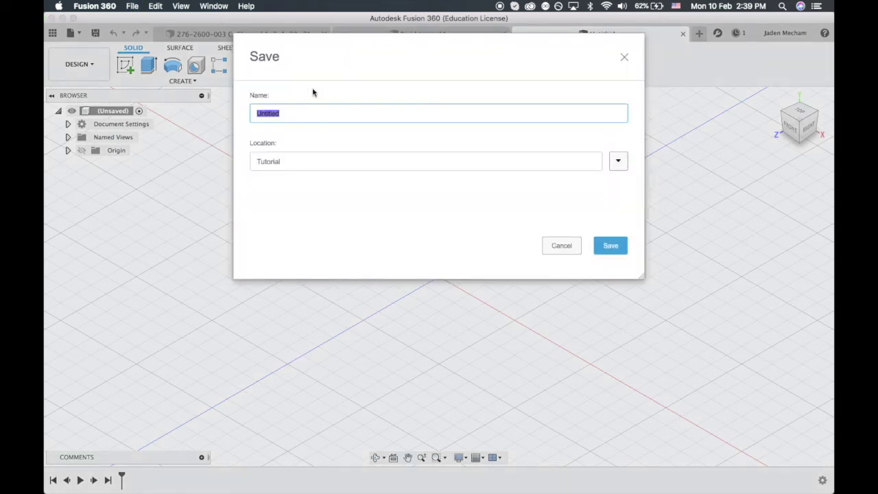
type("Revolute")
key("Return")
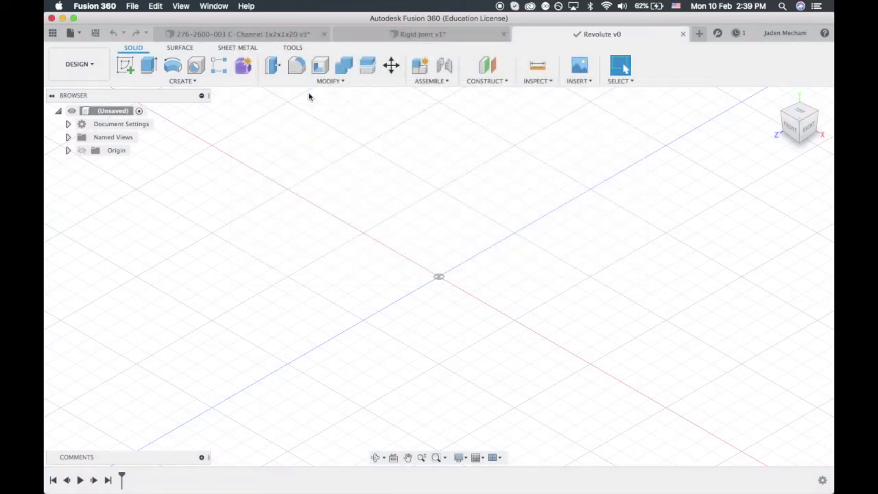
left_click(52, 33)
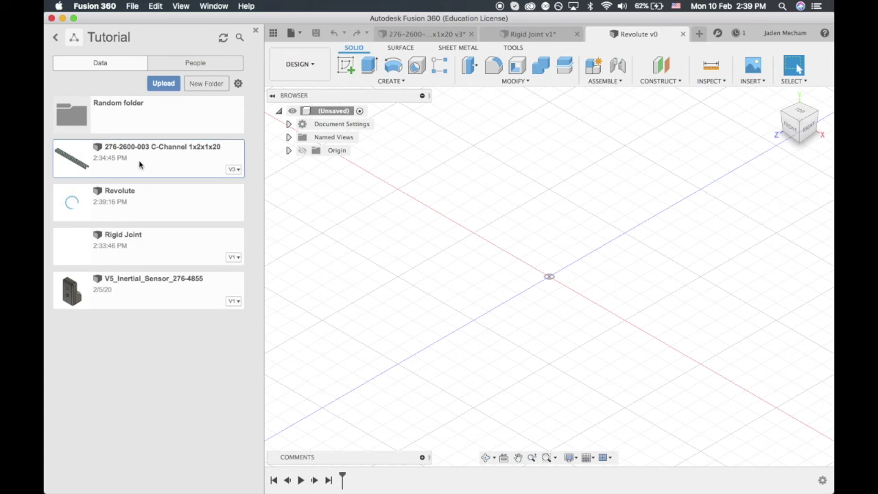
right_click(139, 164)
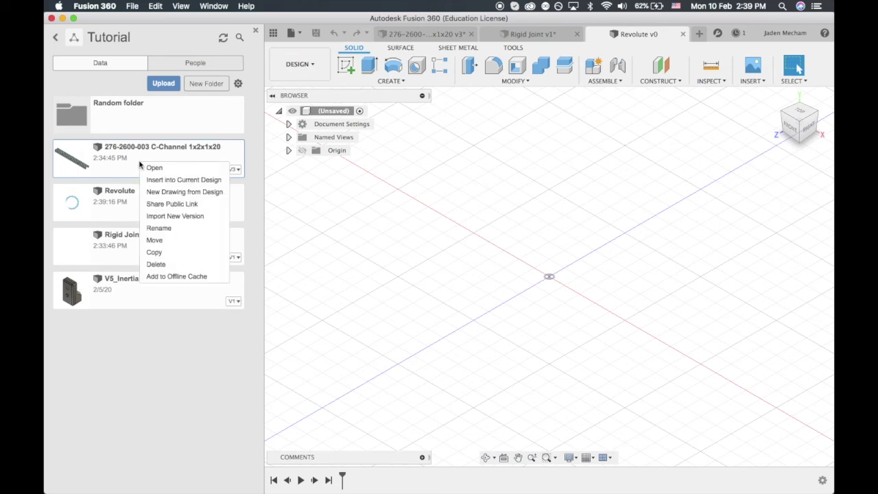
left_click(175, 180)
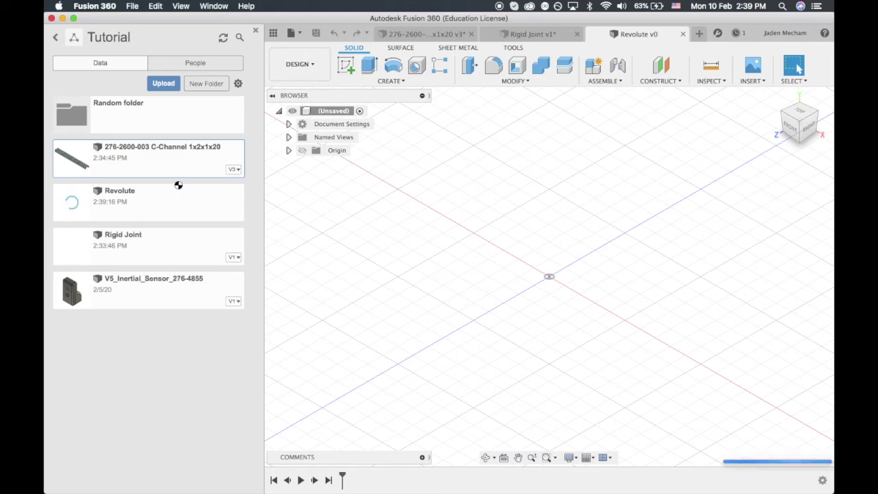
scroll(535, 243, "down", 3)
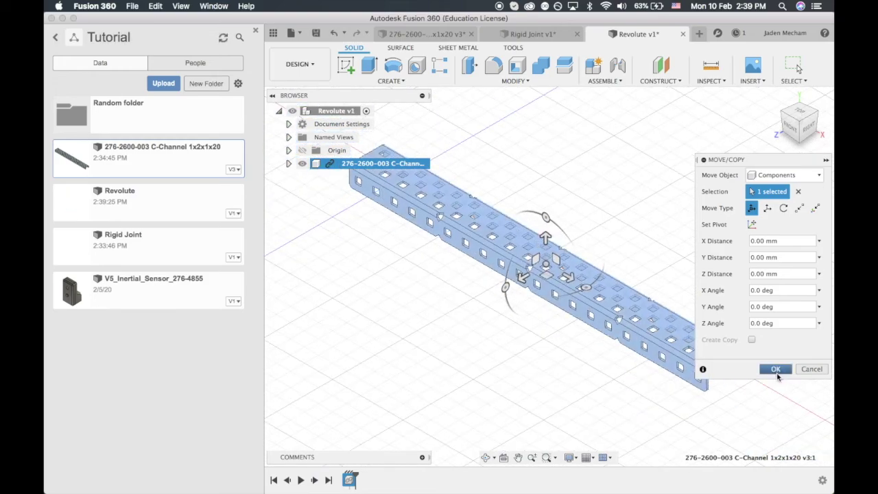
left_click(775, 370)
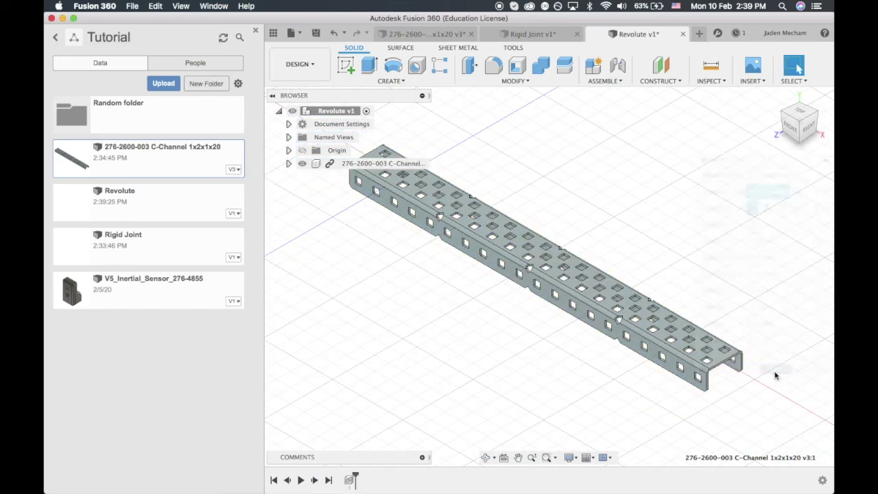
Close the project data view and break the inserted C-Channel's link to its source design.
left_click(256, 32)
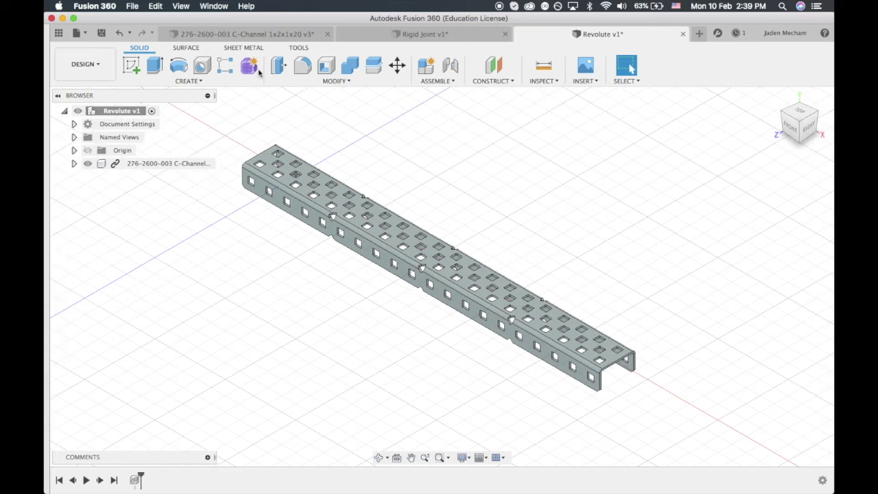
right_click(158, 165)
left_click(197, 334)
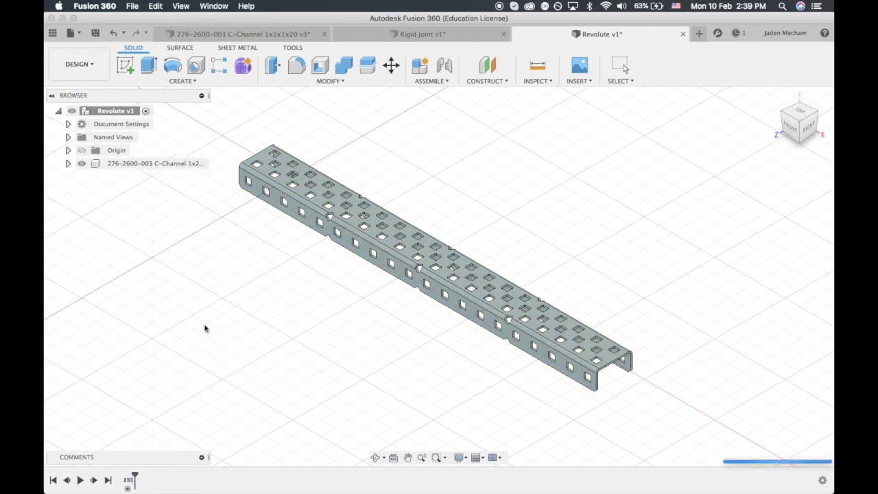
Show the C-Channel component's sketches, leaving its contents collapsed.
scroll(218, 236, "down", 2)
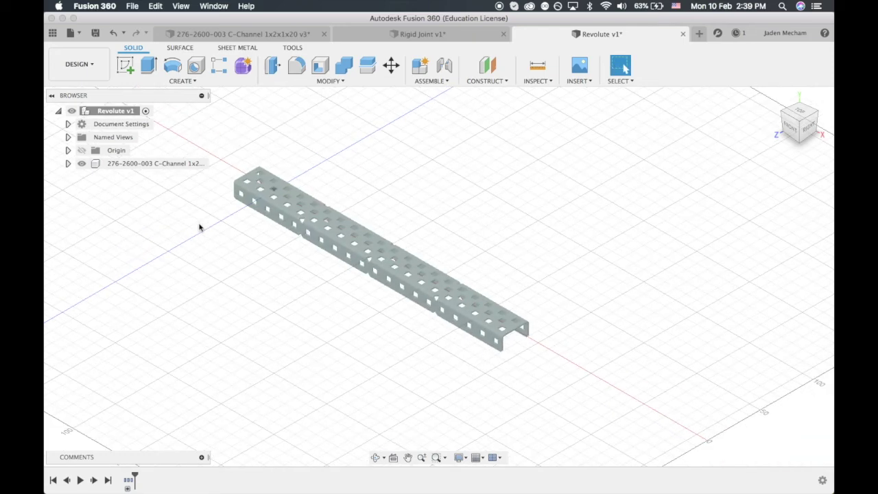
left_click(68, 164)
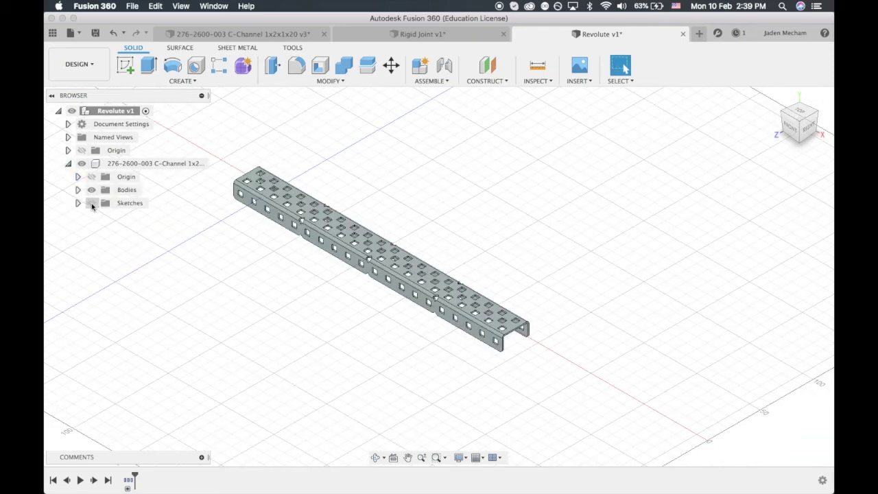
left_click(67, 163)
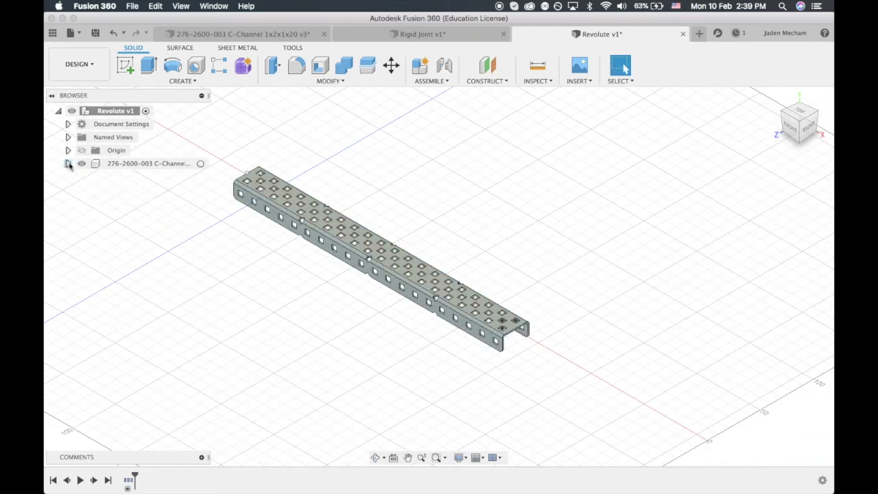
Create a copy of the C-Channel component with Move/Copy, offset 80 mm along Z from the original.
left_click(140, 165)
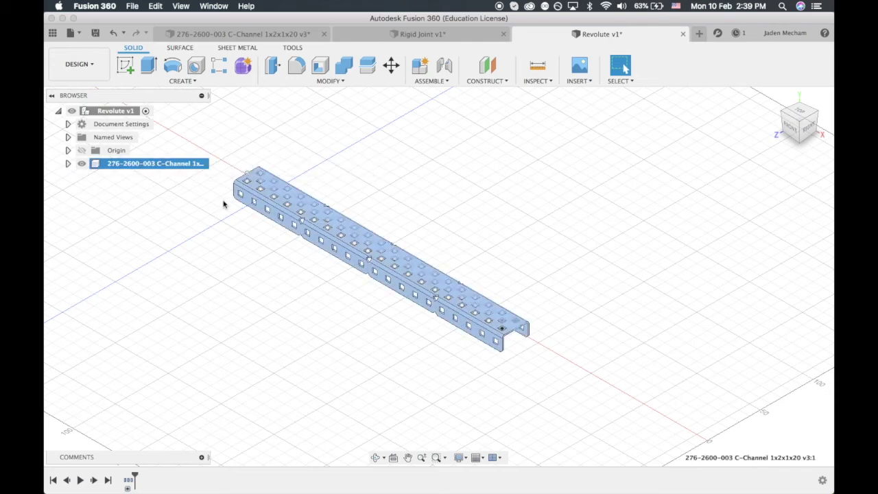
key("m")
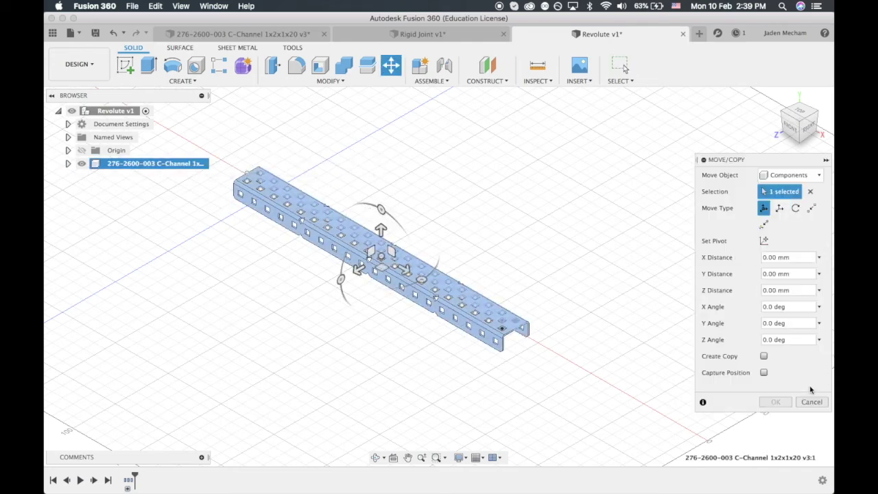
left_click(764, 356)
left_click_drag(359, 269, 274, 313)
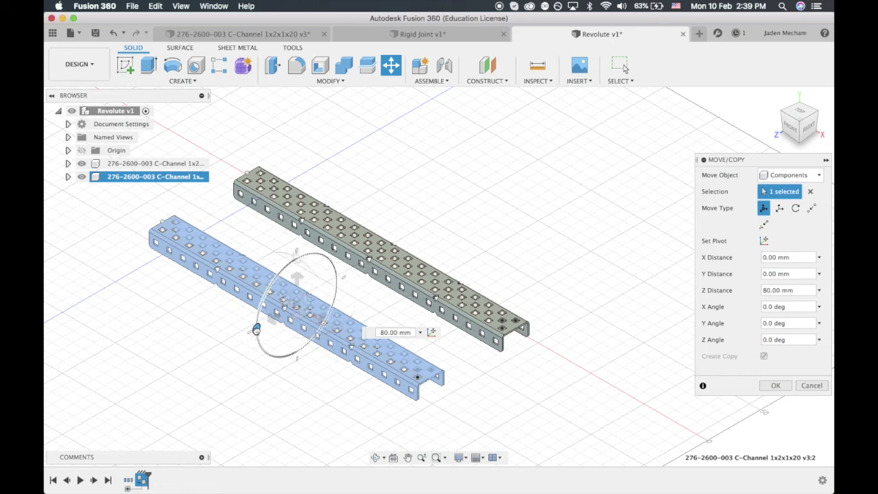
Rotate the copied C-Channel 180 degrees about X so its flanges point up, and finish the Move/Copy.
left_click(256, 329)
type("1")
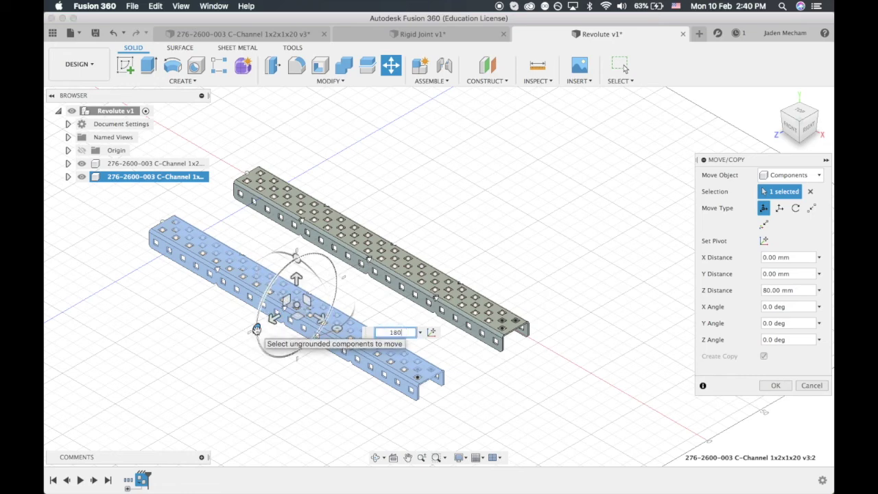
type("80")
key("Return")
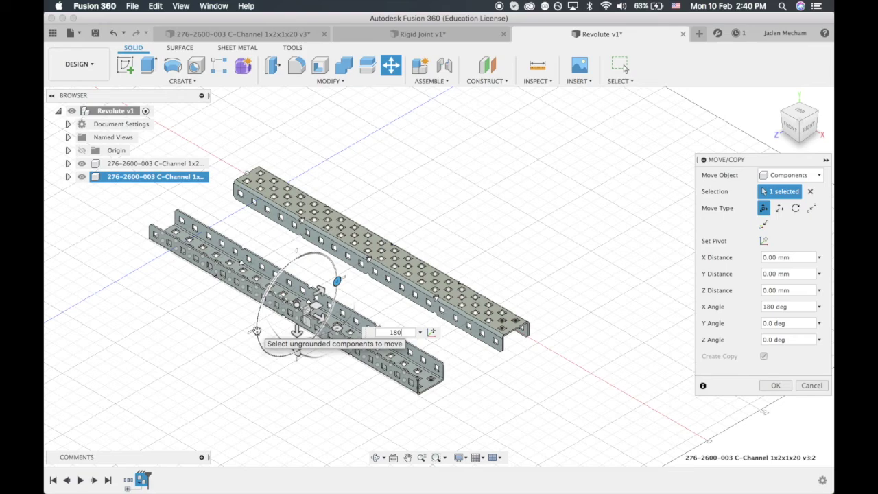
key("Return")
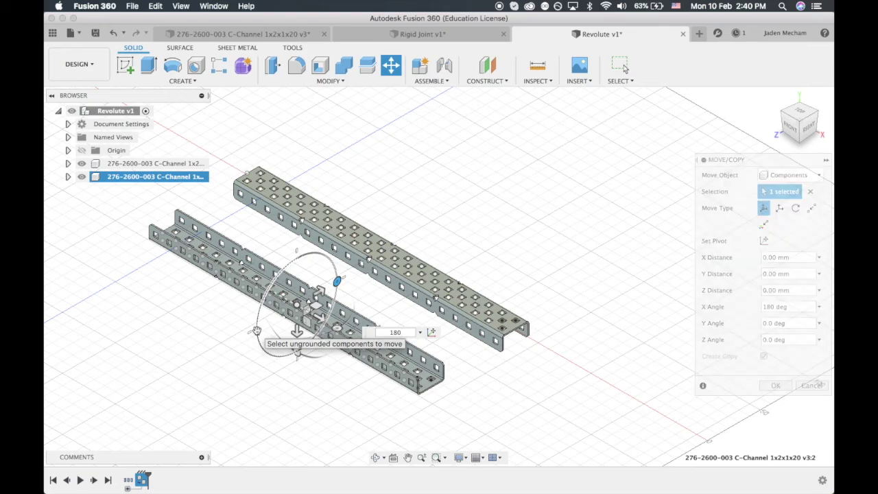
Create a Revolute joint about the Z axis between the copy's centre hole near its end and a centre-row hole near the original's middle.
left_click(807, 121)
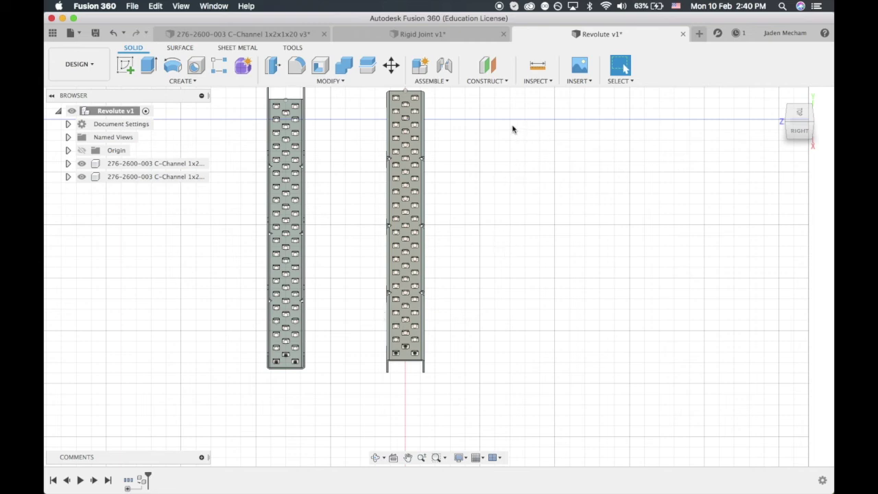
left_click(433, 81)
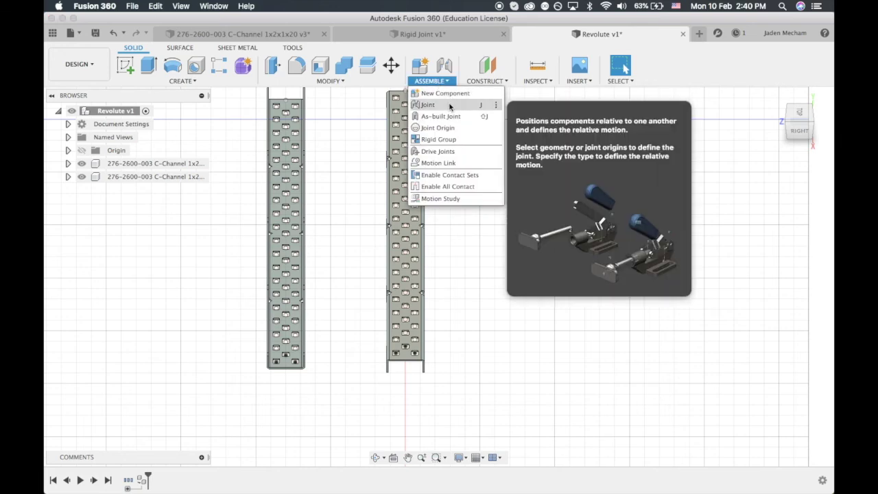
left_click(428, 105)
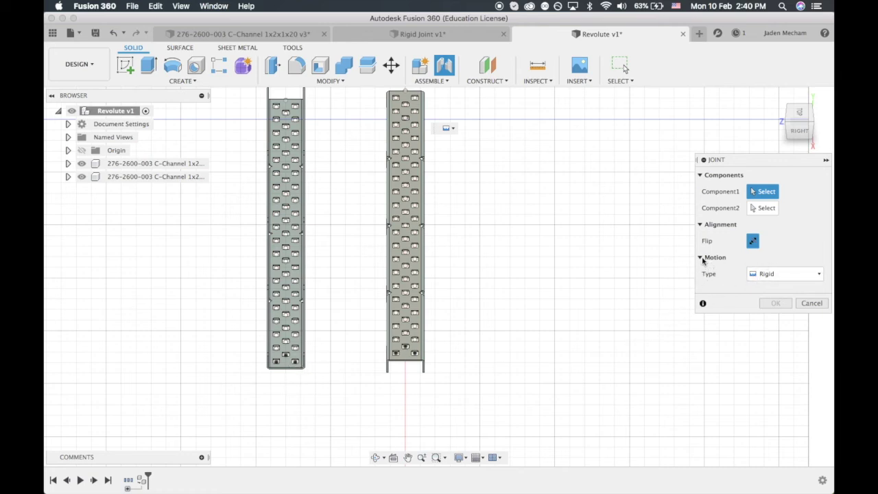
left_click(770, 277)
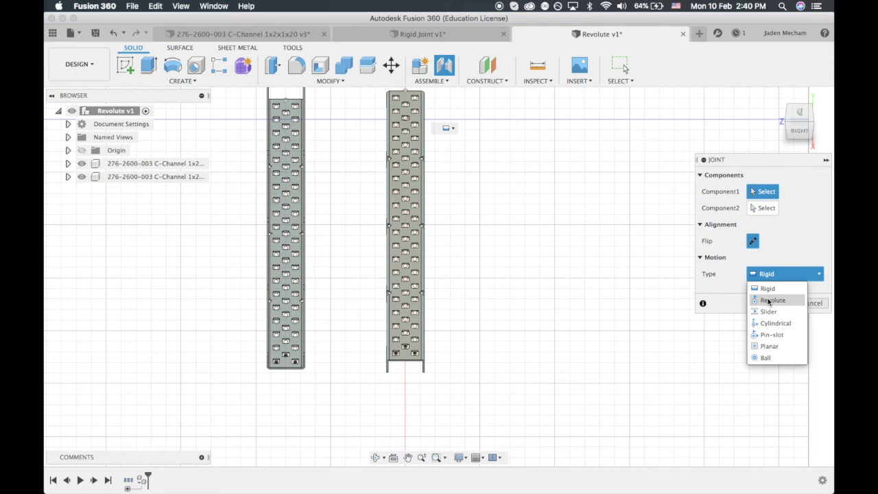
left_click(770, 301)
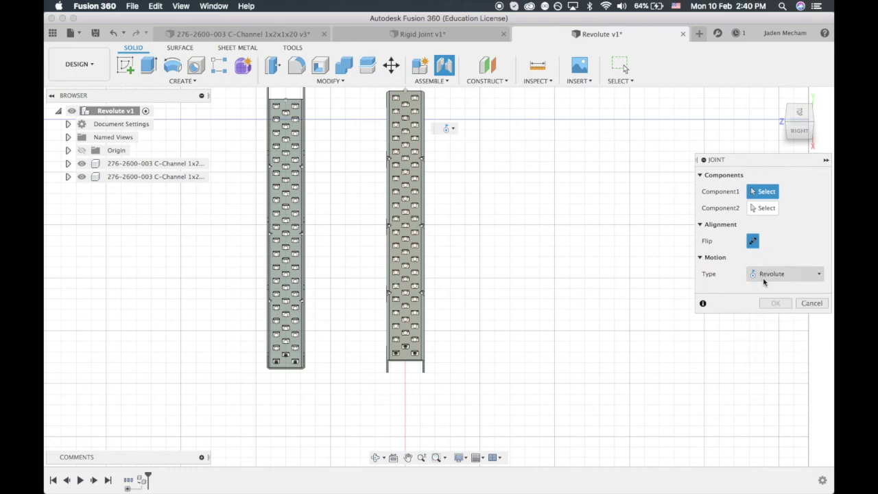
left_click(286, 358)
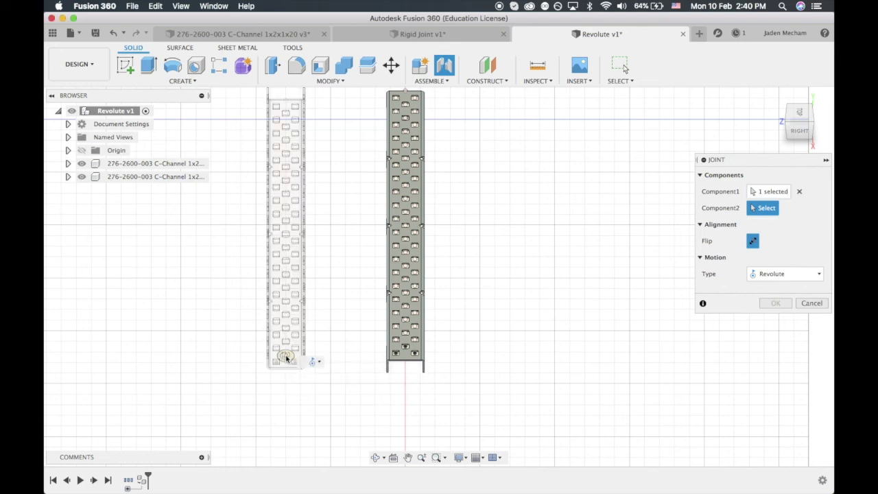
left_click(406, 200)
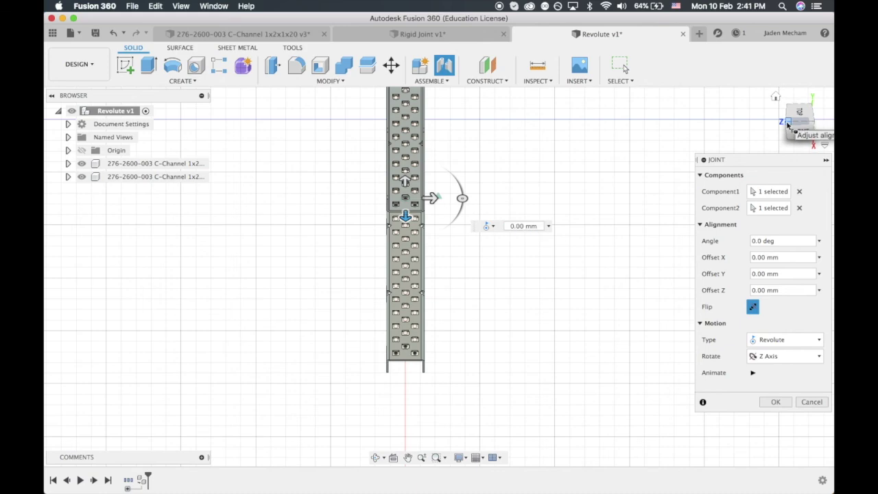
left_click(788, 126)
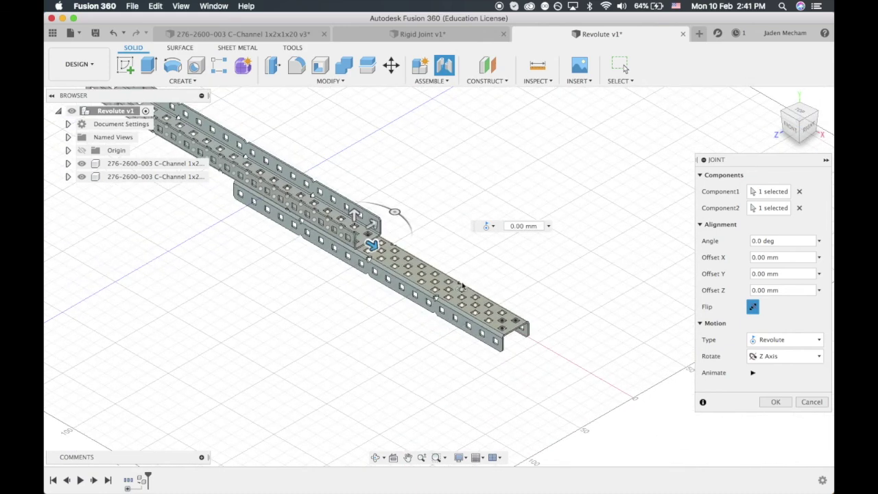
left_click(776, 402)
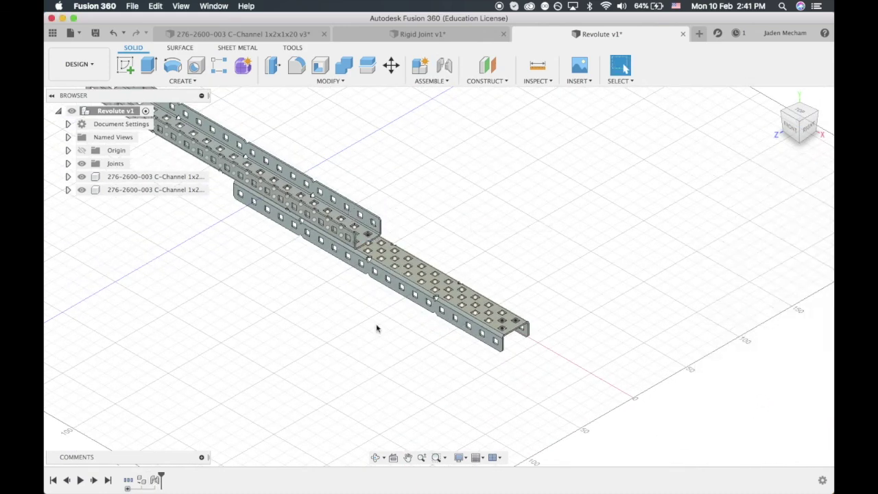
Hide the sketches of the first C-Channel component, leaving its contents collapsed.
left_click(376, 224)
left_click(68, 176)
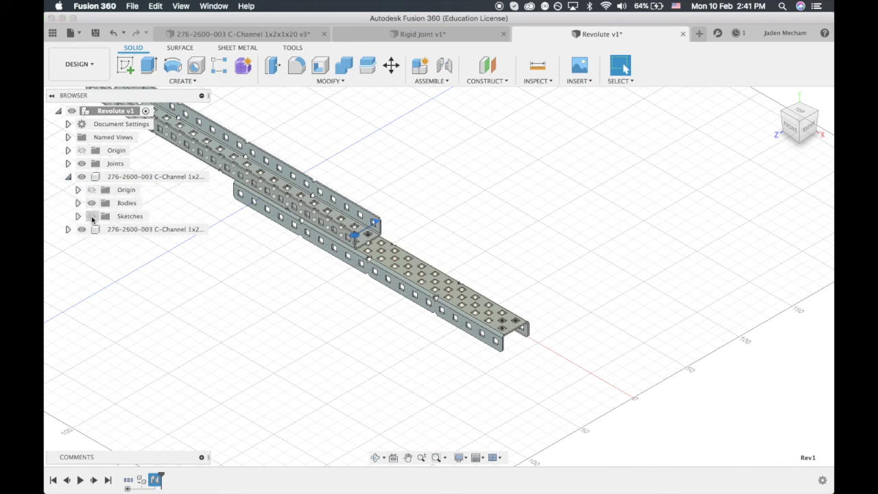
left_click(68, 177)
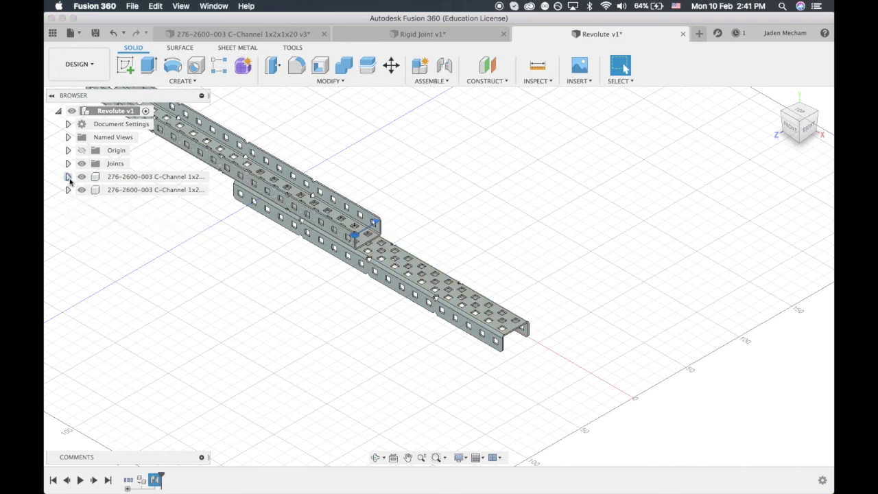
Drive the revolute joint to swing the upper C-Channel around, ending at a rotation of -115 degrees.
right_click(376, 223)
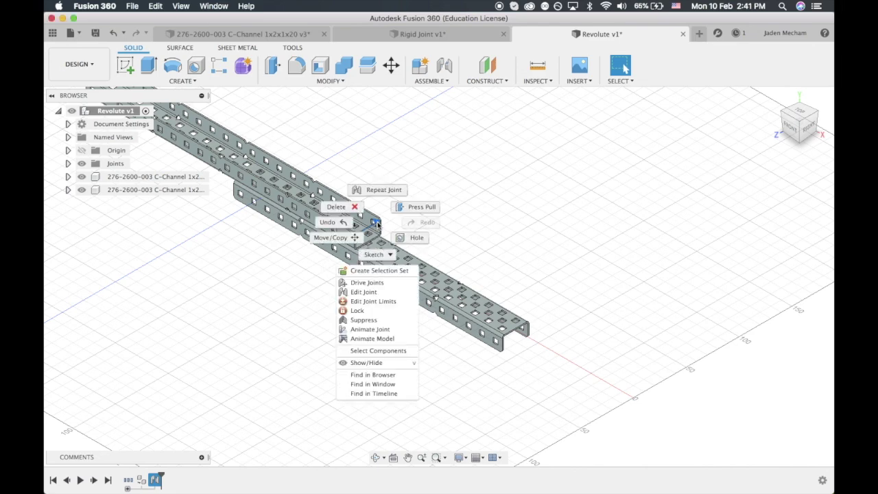
left_click(402, 285)
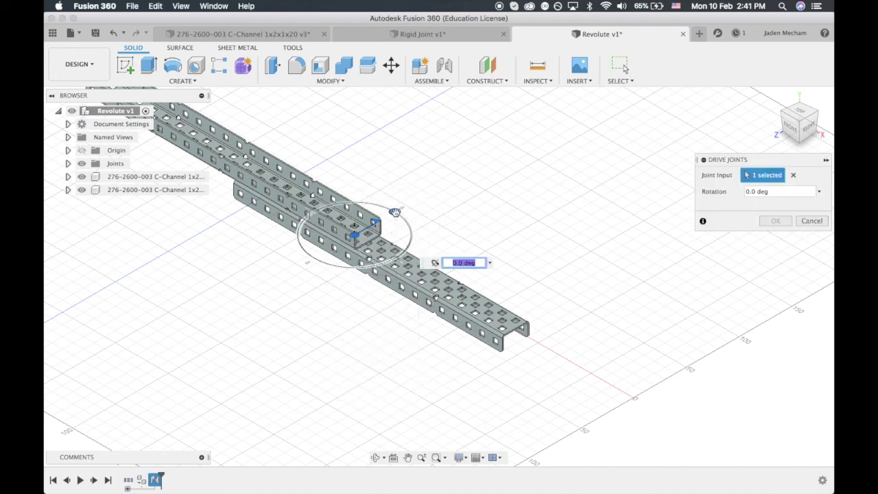
left_click_drag(394, 212, 378, 250)
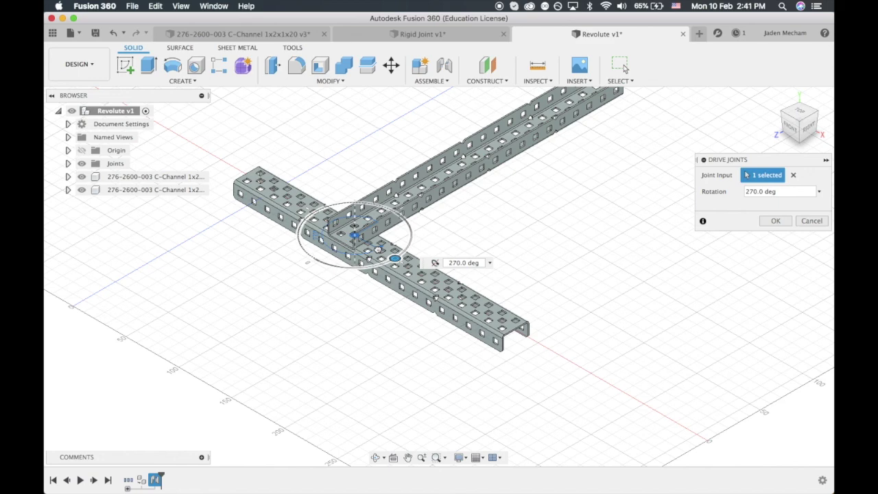
left_click_drag(377, 249, 387, 288)
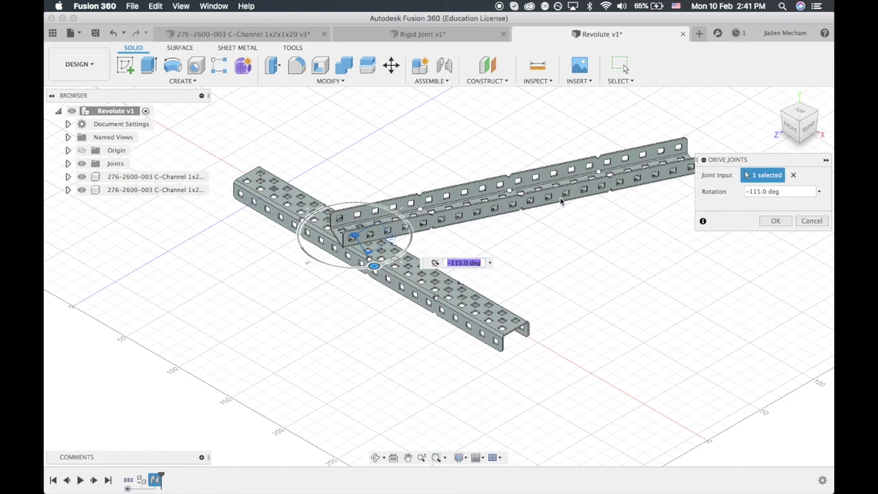
left_click(776, 221)
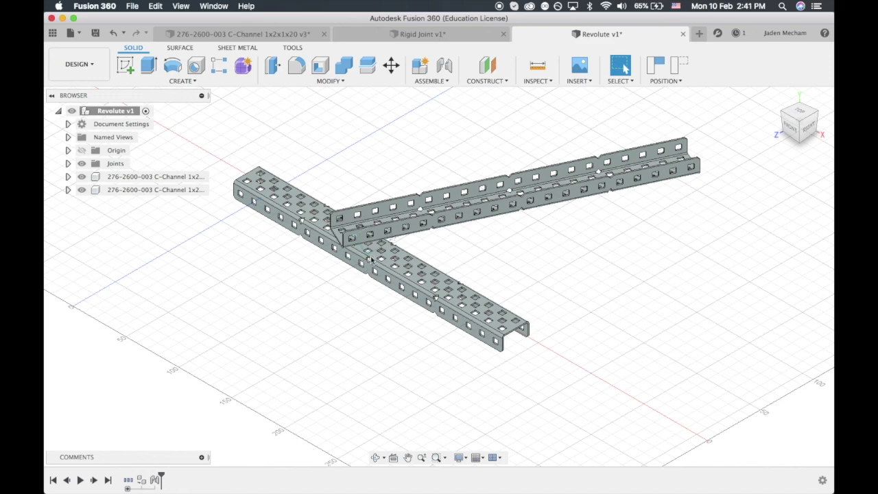
Drive the revolute joint again, setting the upper C-Channel's rotation to -55 degrees.
left_click(368, 255)
right_click(368, 255)
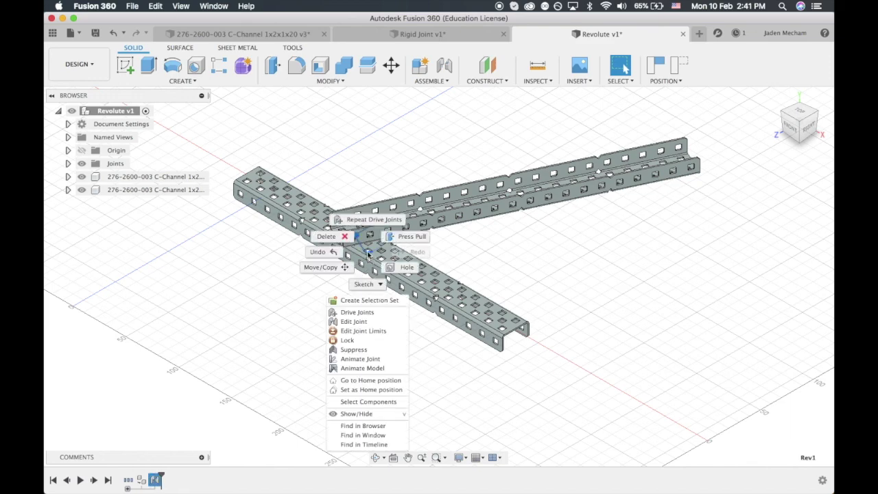
left_click(365, 315)
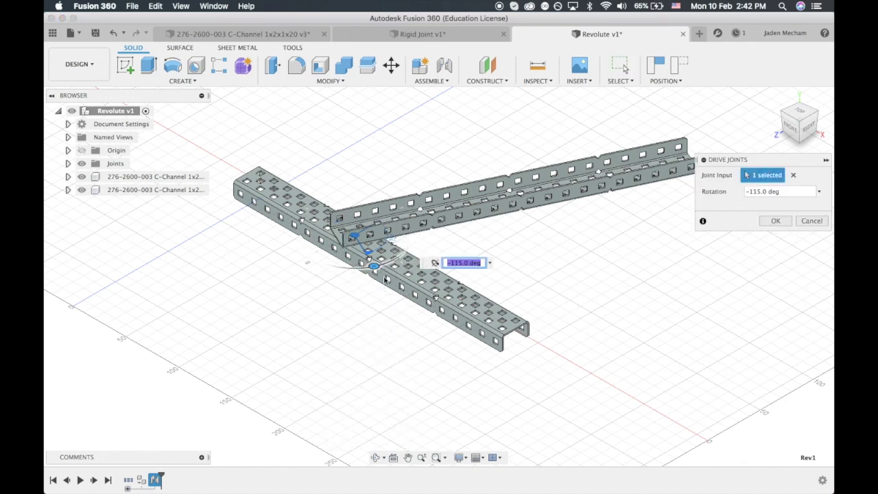
left_click_drag(372, 267, 410, 242)
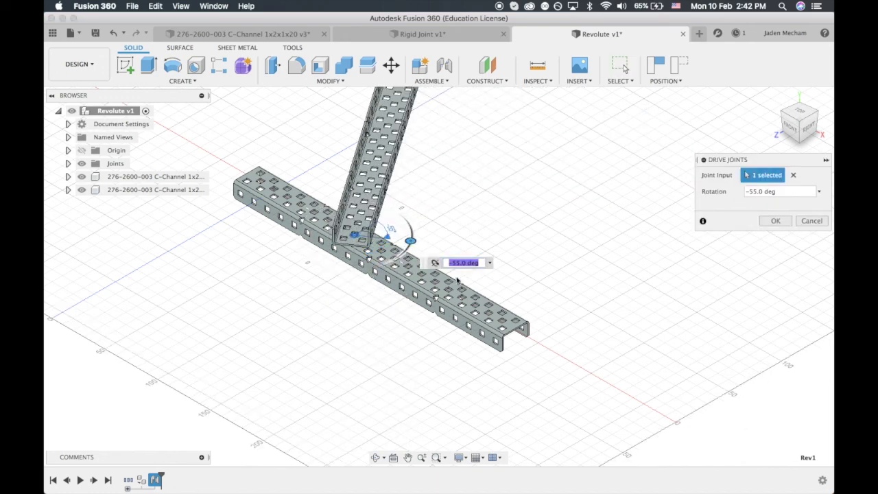
left_click(779, 222)
scroll(590, 288, "down", 5)
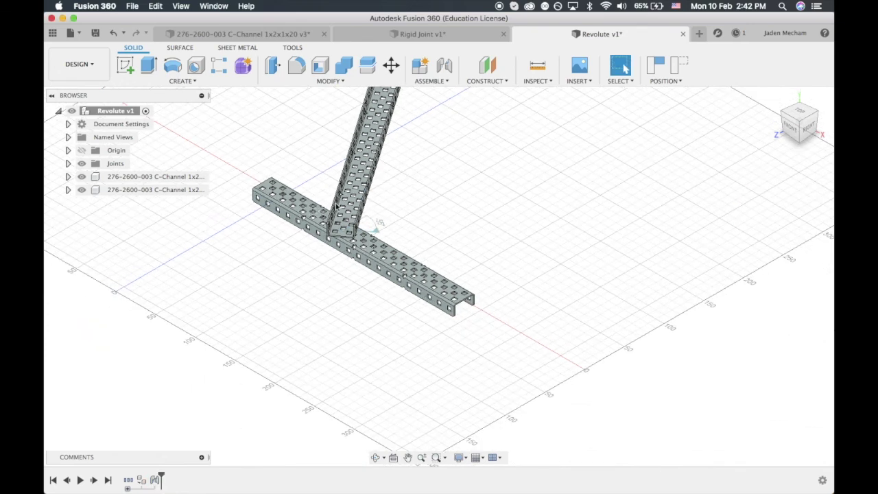
left_click(408, 458)
left_click_drag(470, 218, 488, 277)
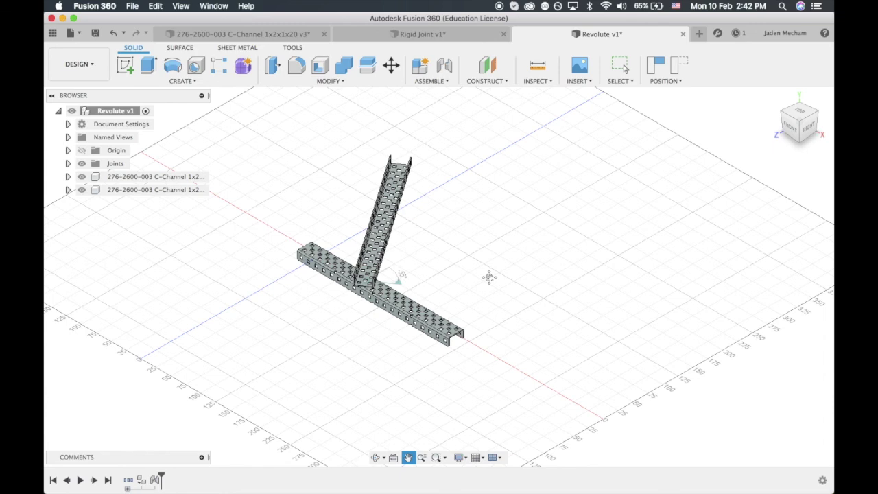
key("Escape")
left_click(410, 33)
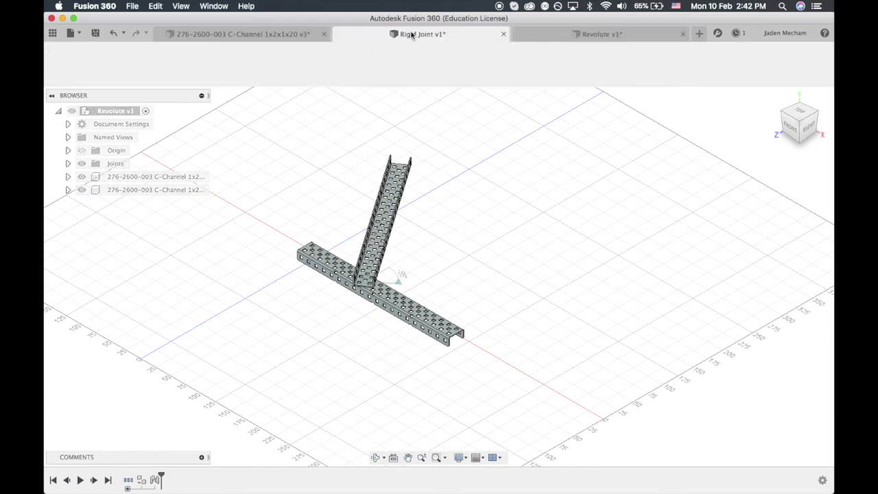
left_click(594, 34)
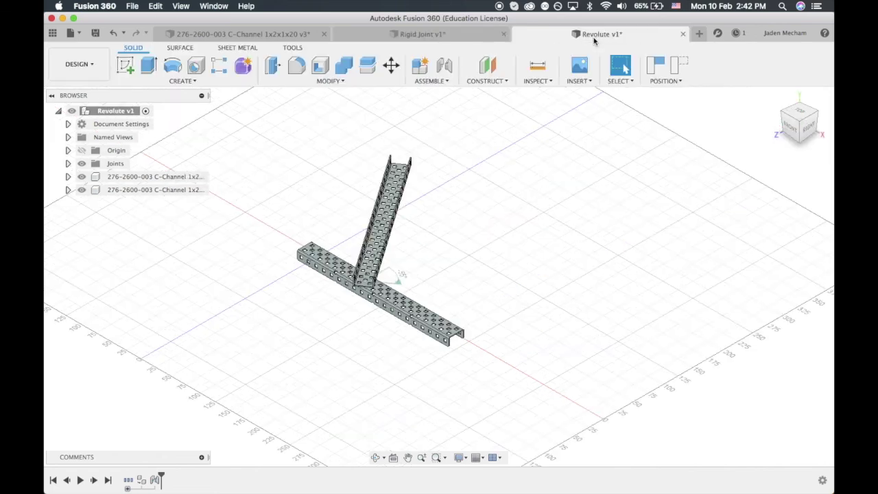